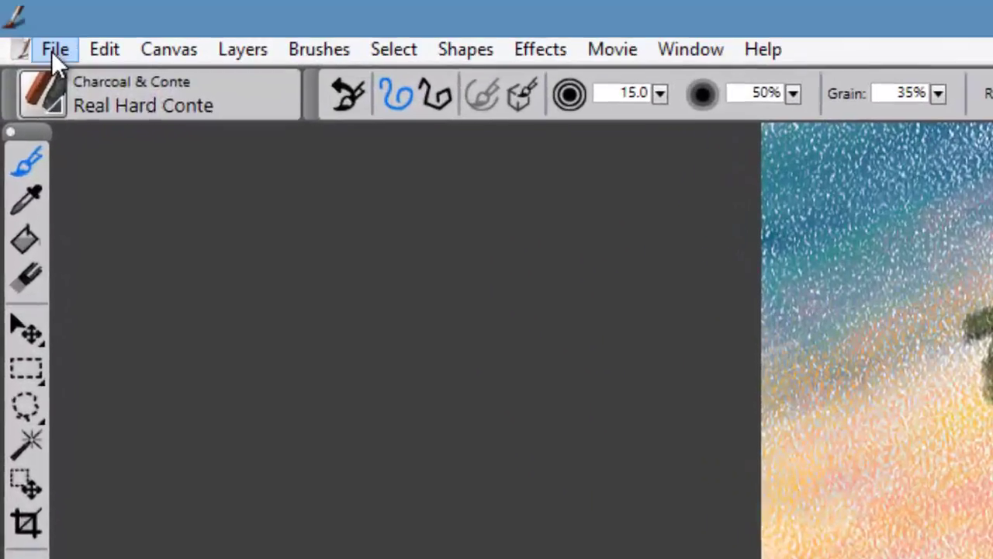
pyautogui.click(53, 51)
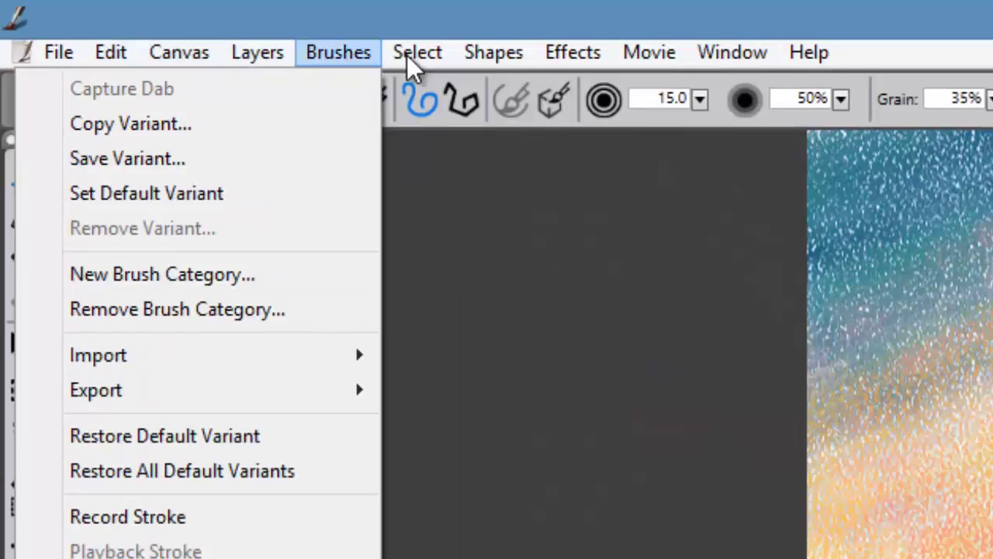
pyautogui.moveTo(627, 59)
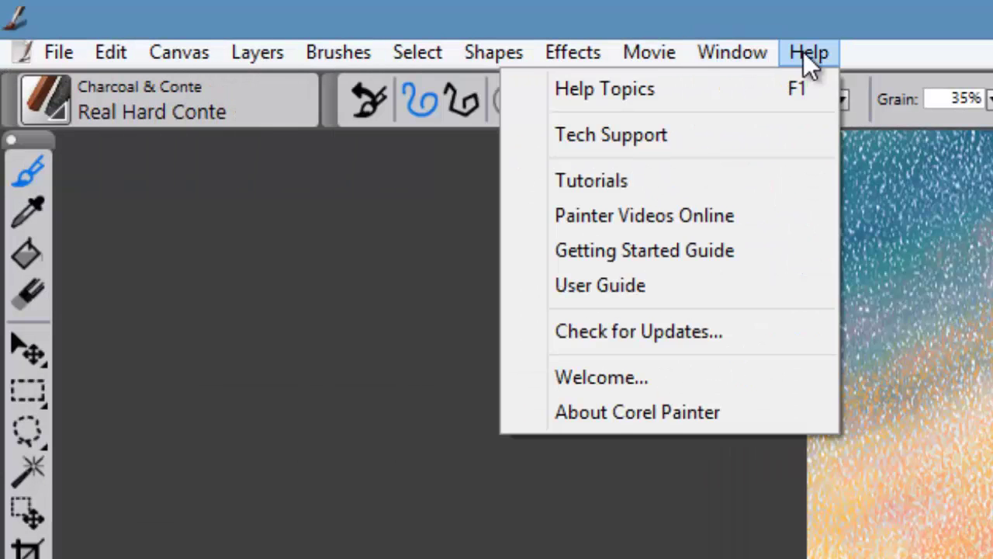
pyautogui.moveTo(543, 56)
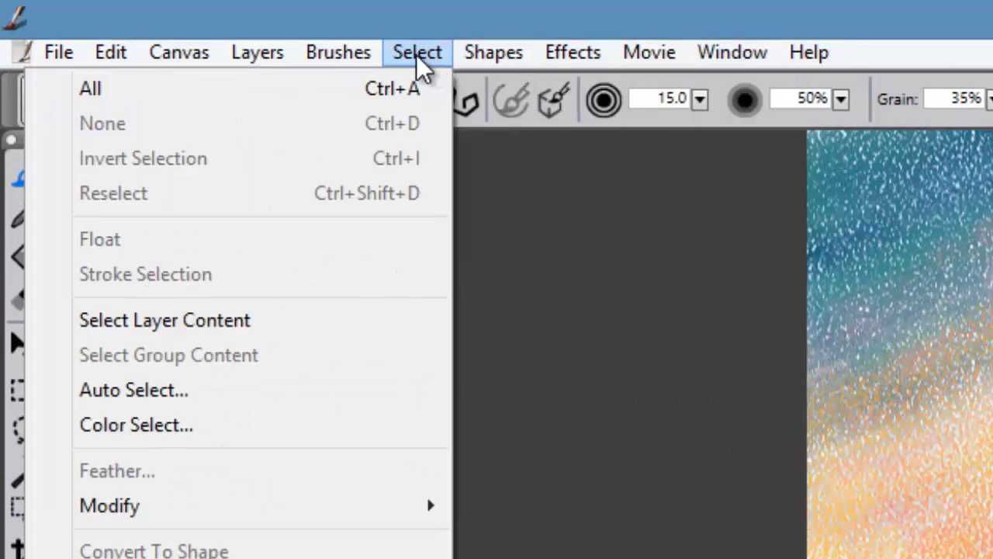
pyautogui.moveTo(274, 56)
pyautogui.moveTo(186, 59)
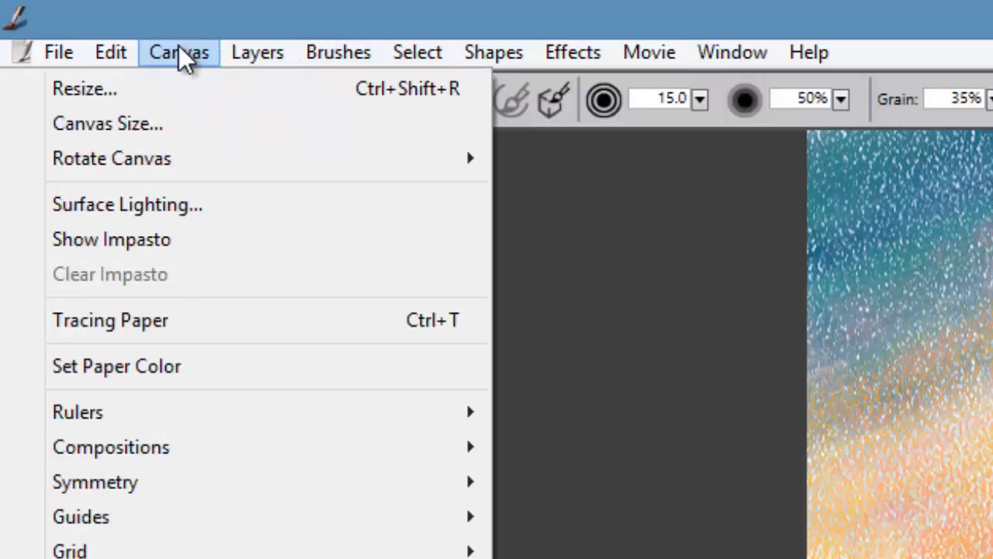
pyautogui.moveTo(115, 58)
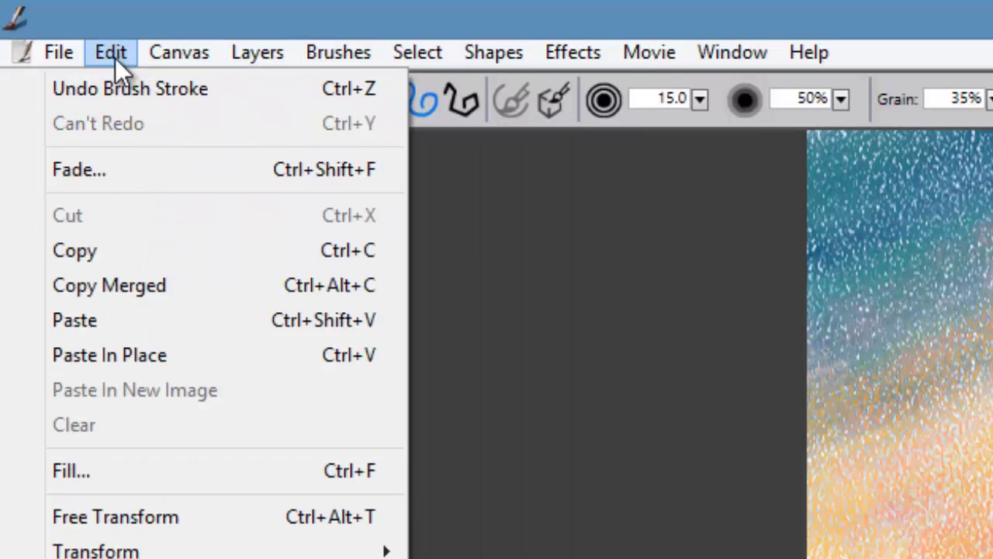
# Start a new image and name it "Cypress Trees at Sunset".
pyautogui.moveTo(61, 64)
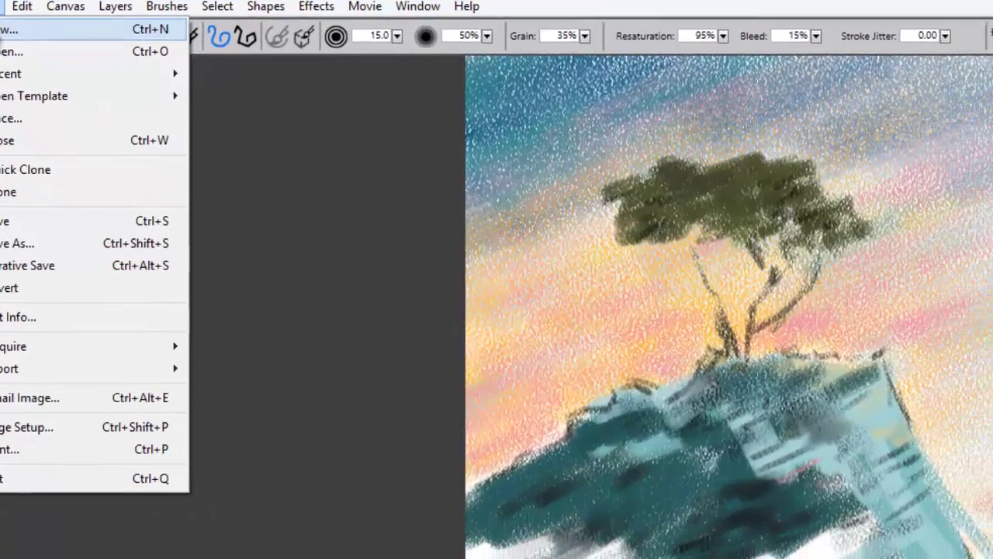
pyautogui.click(10, 29)
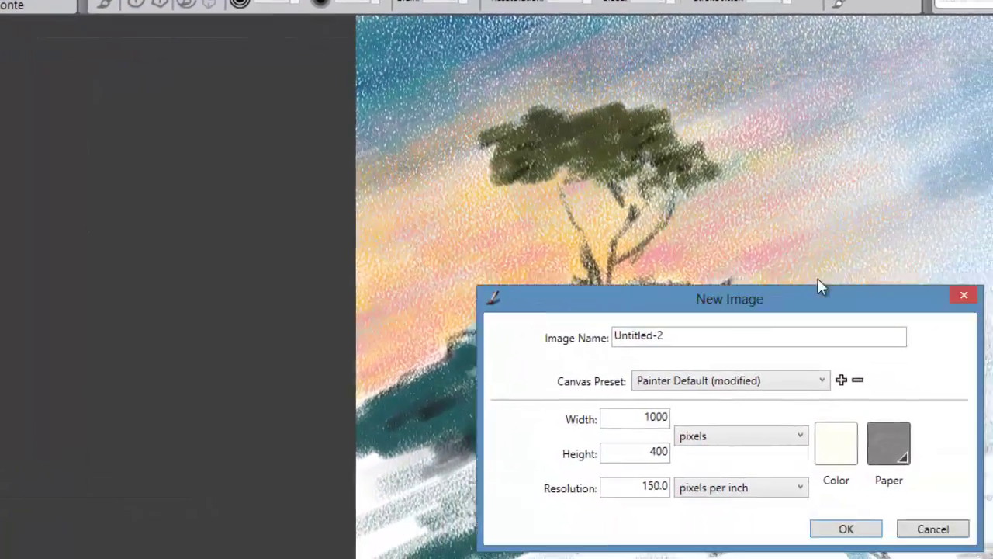
pyautogui.moveTo(821, 287); pyautogui.dragTo(446, 108)
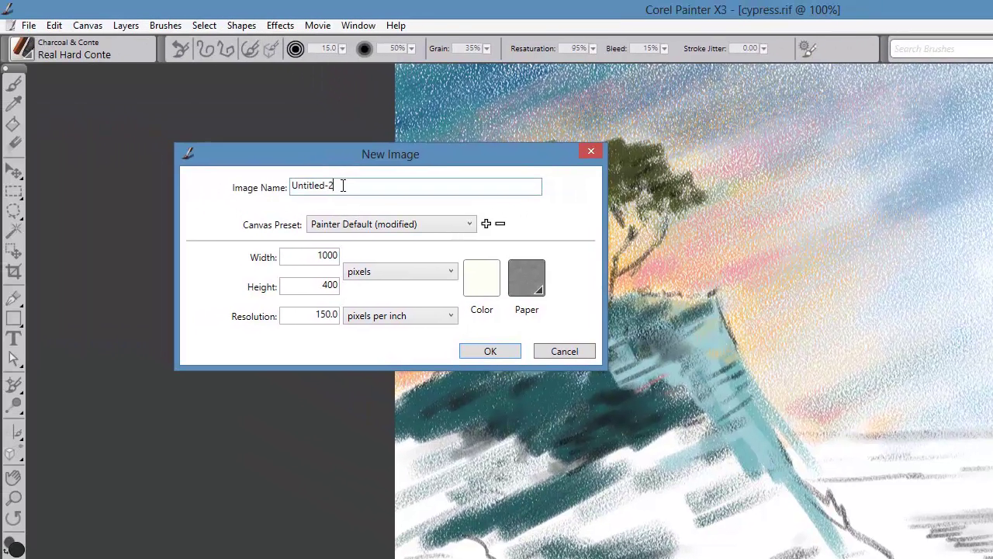
pyautogui.moveTo(343, 185); pyautogui.dragTo(209, 177)
pyautogui.write('Cypress Trees at Sunset')
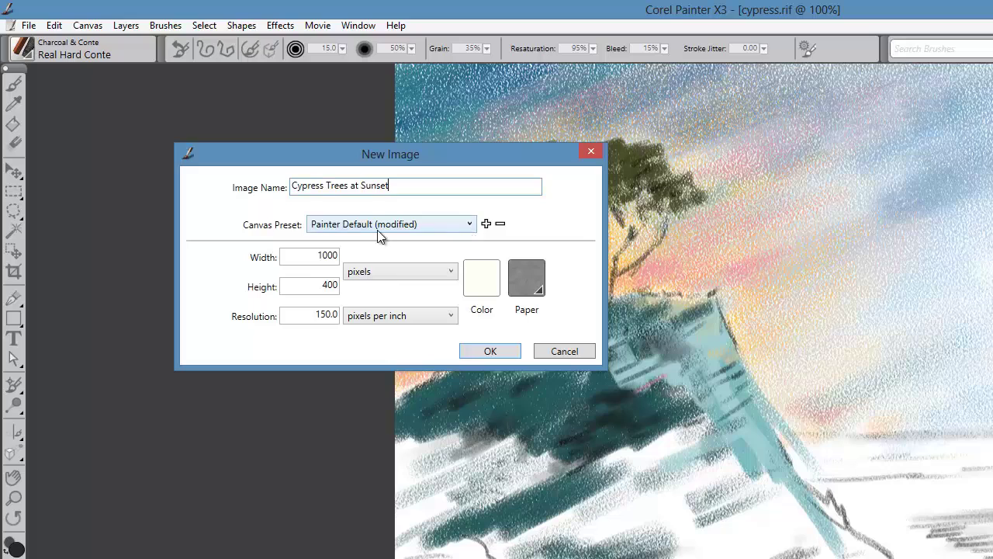
# Keep the Painter Default (modified) canvas preset and set the image size to 14 inches wide by 11 inches high.
pyautogui.click(469, 227)
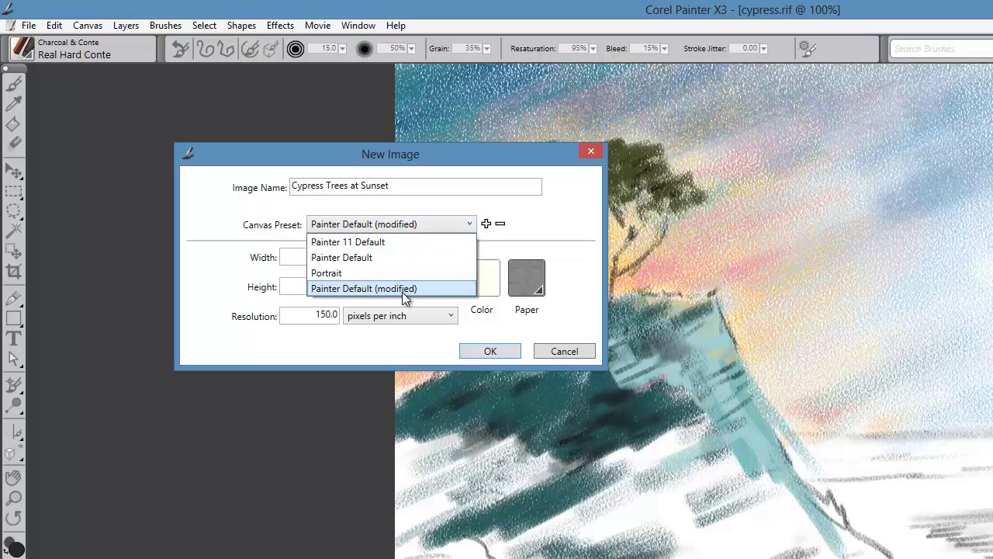
pyautogui.click(469, 224)
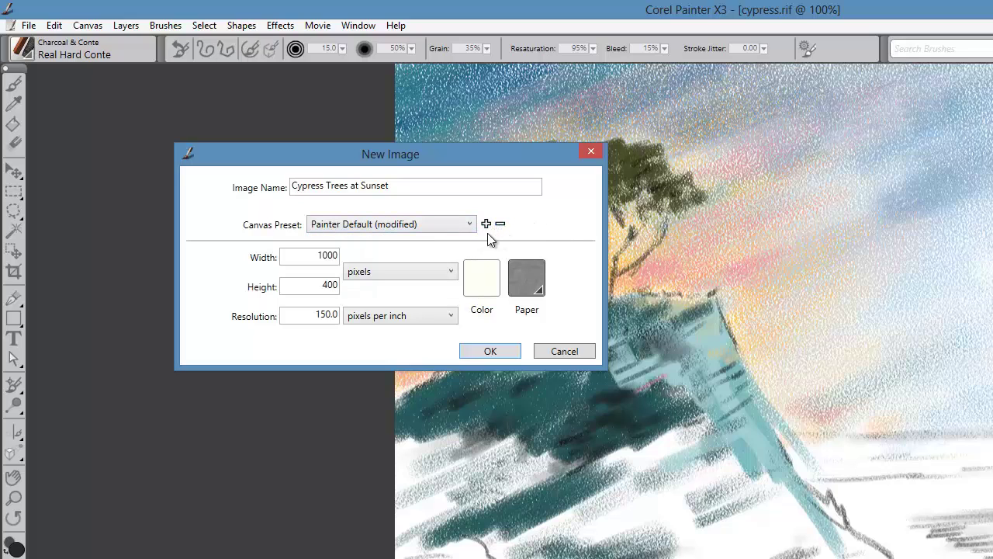
pyautogui.click(391, 277)
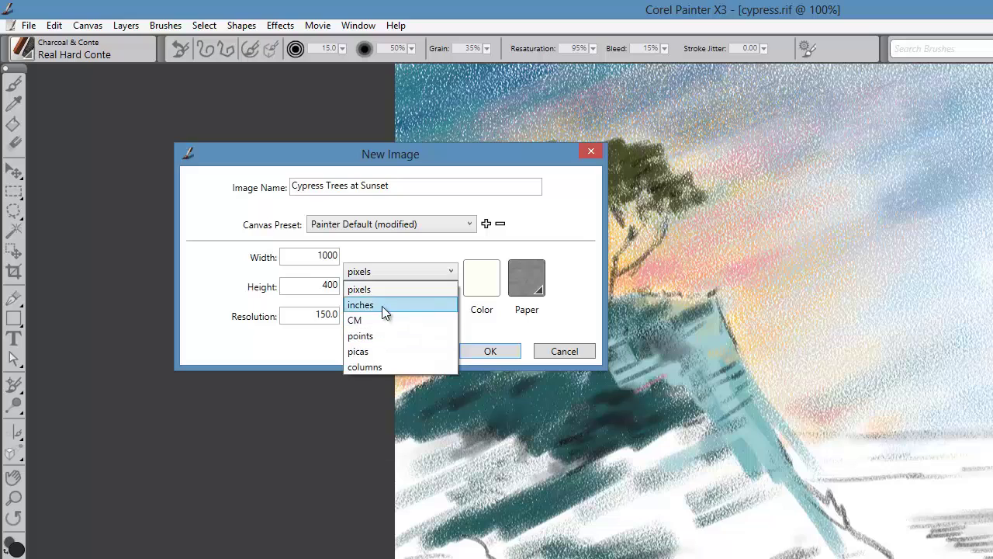
pyautogui.click(383, 307)
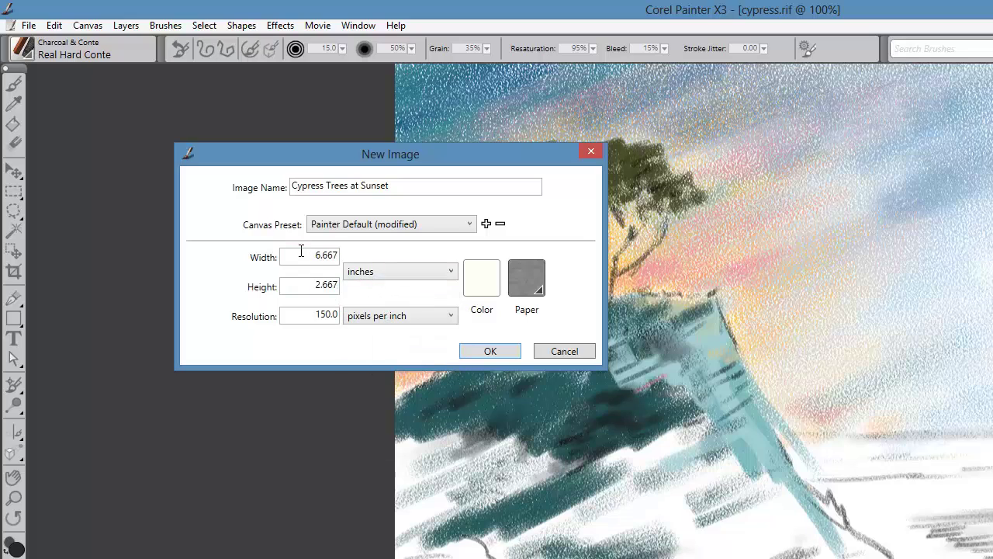
pyautogui.moveTo(299, 250); pyautogui.dragTo(348, 262)
pyautogui.write('14.00')
pyautogui.press('Tab')
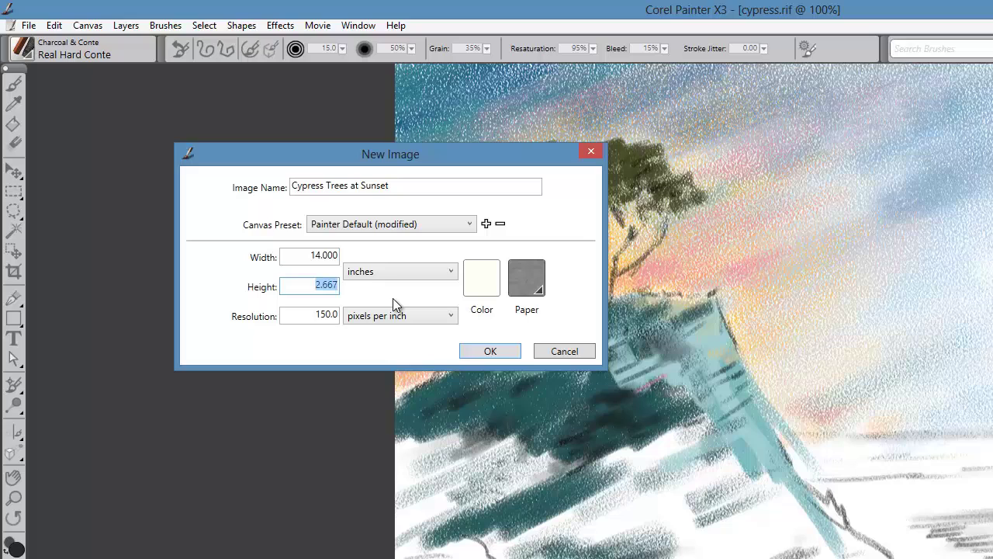
pyautogui.write('11.0')
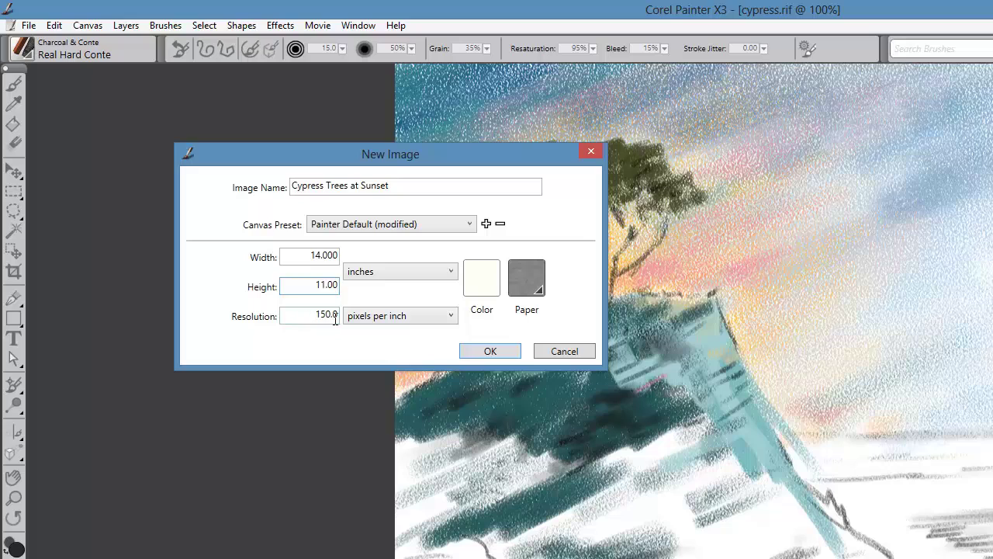
# Review the canvas color and paper texture choices, keep the current ones, and create the new image.
pyautogui.click(481, 284)
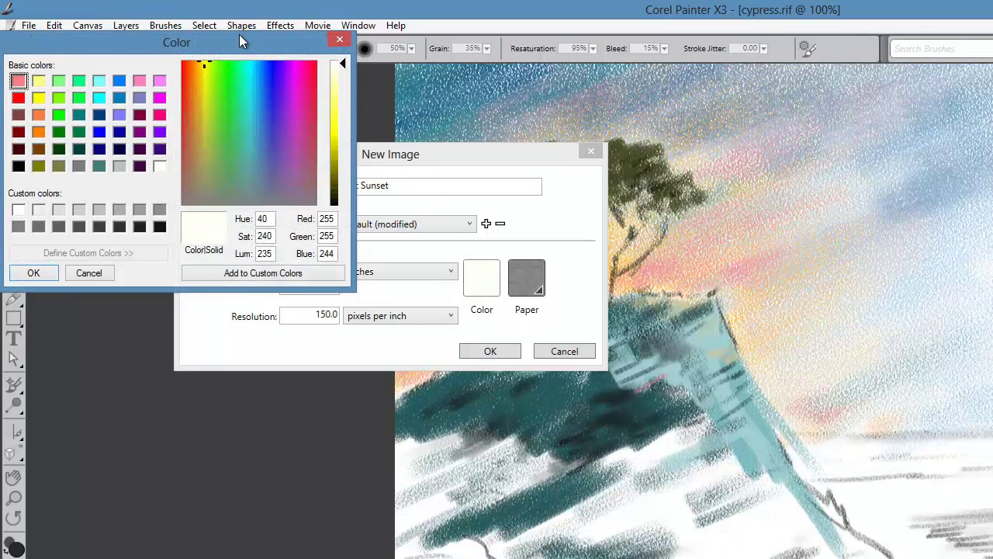
pyautogui.moveTo(246, 45); pyautogui.dragTo(289, 177)
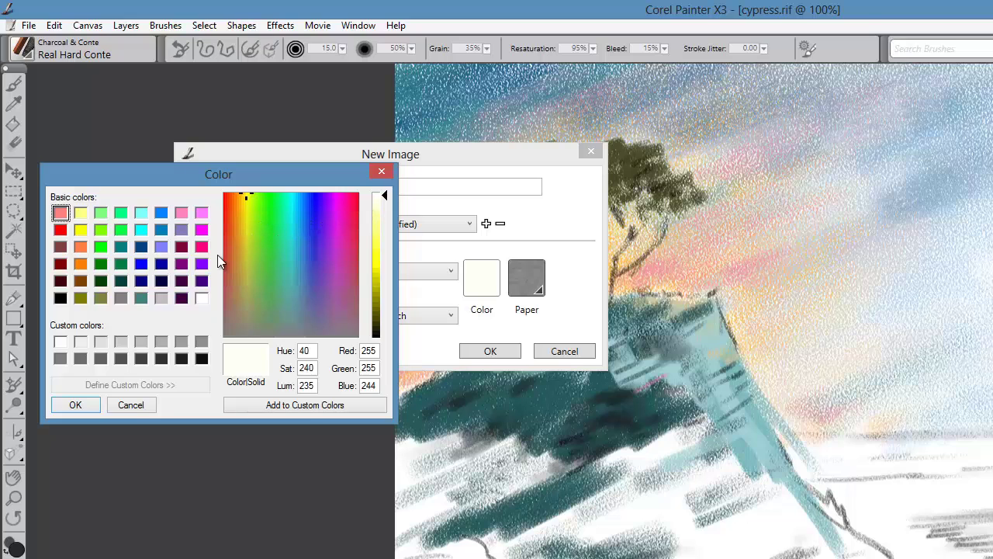
pyautogui.click(88, 410)
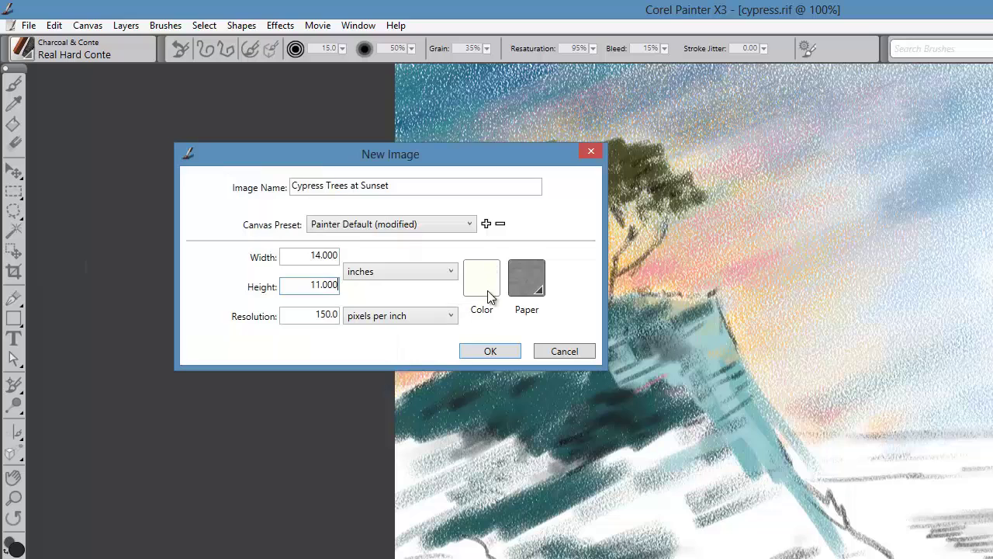
pyautogui.click(537, 290)
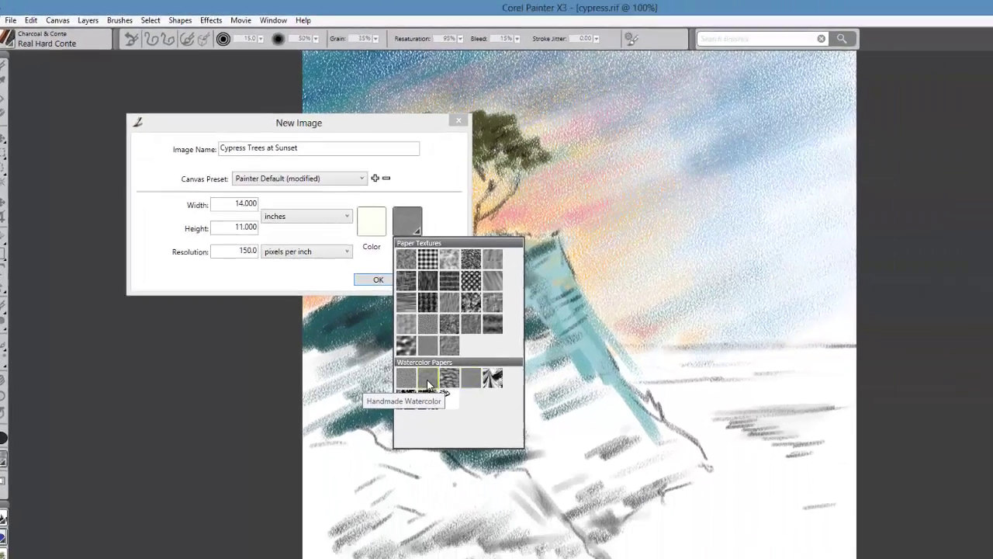
pyautogui.click(556, 483)
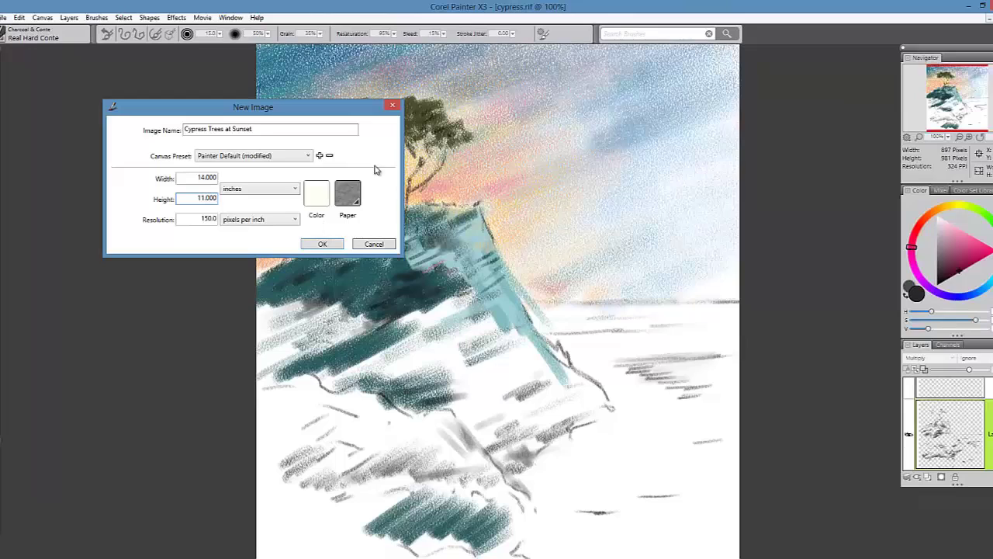
pyautogui.click(330, 244)
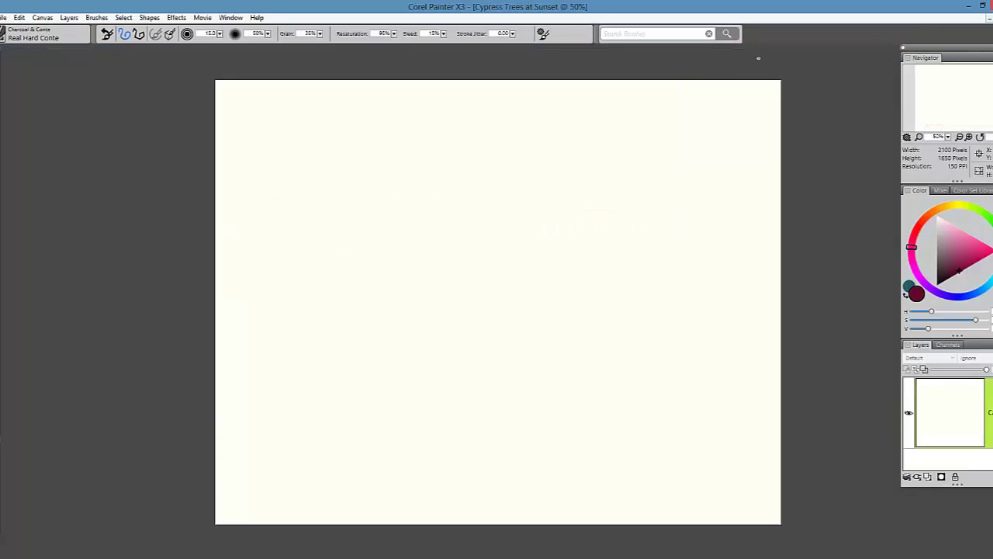
# Choose the Real Hard Conte variant from the Charcoal & Conte brush category.
pyautogui.hotkey('ctrl', '0')
pyautogui.hotkey('ctrl', '+')
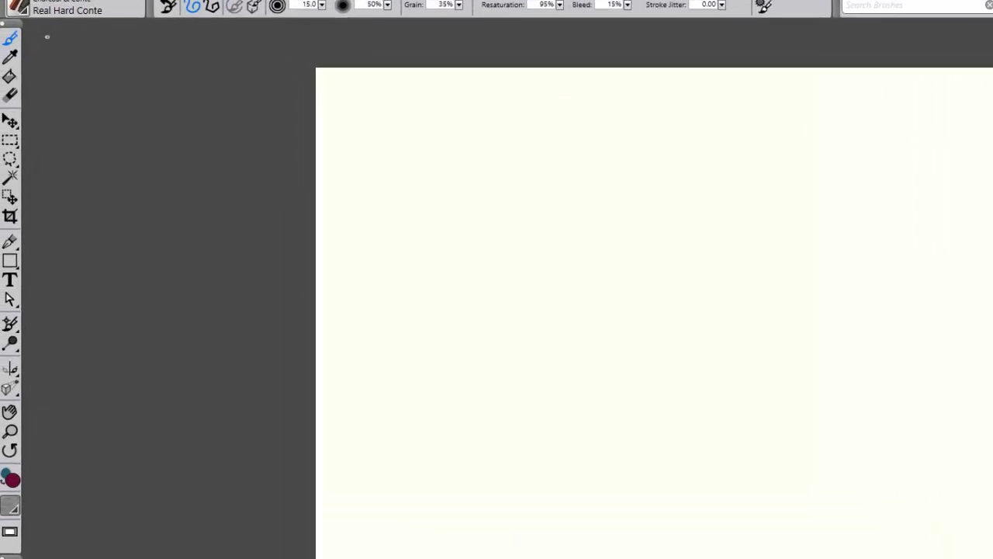
pyautogui.click(27, 4)
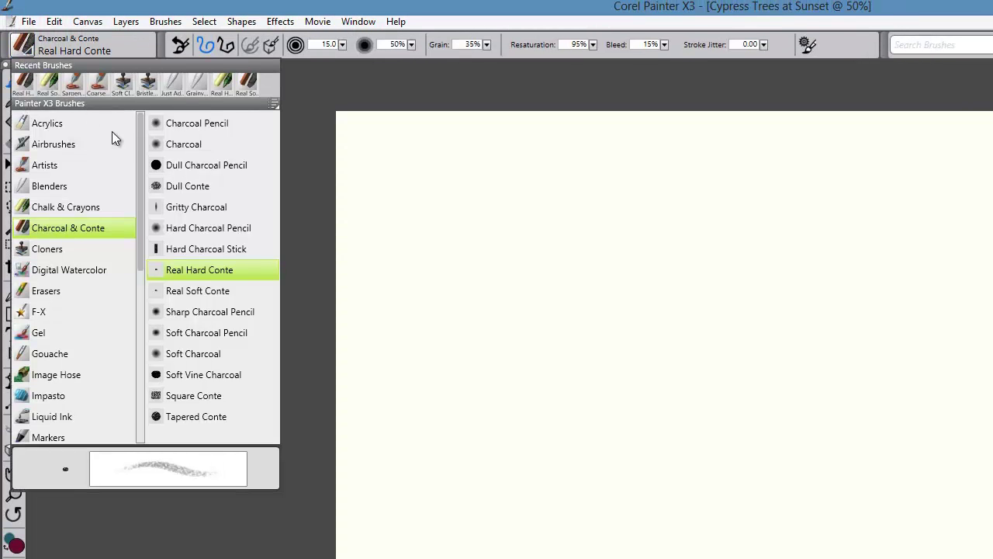
pyautogui.moveTo(140, 197)
pyautogui.mouseDown()
pyautogui.moveTo(145, 401)
pyautogui.moveTo(155, 249)
pyautogui.mouseUp()
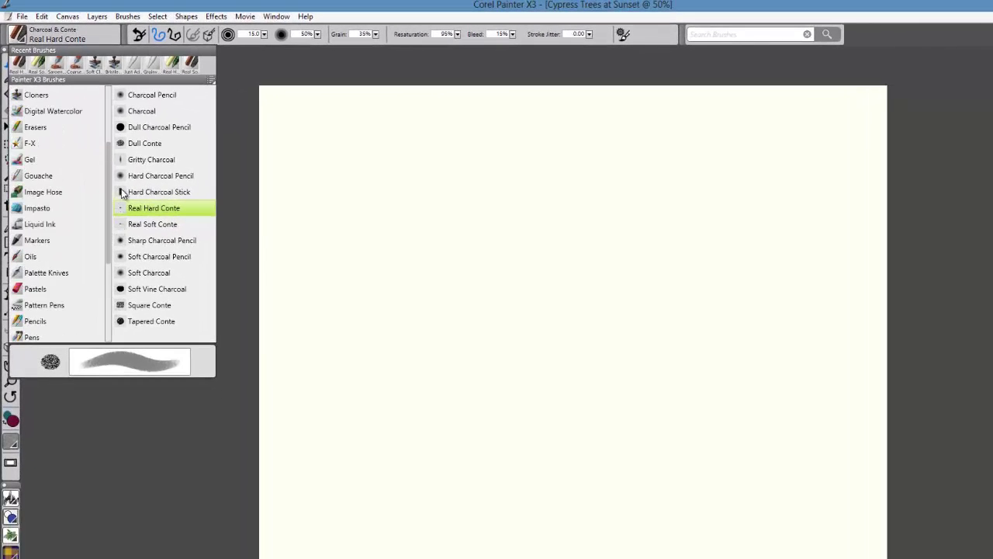
pyautogui.scroll(1, 122, 193)
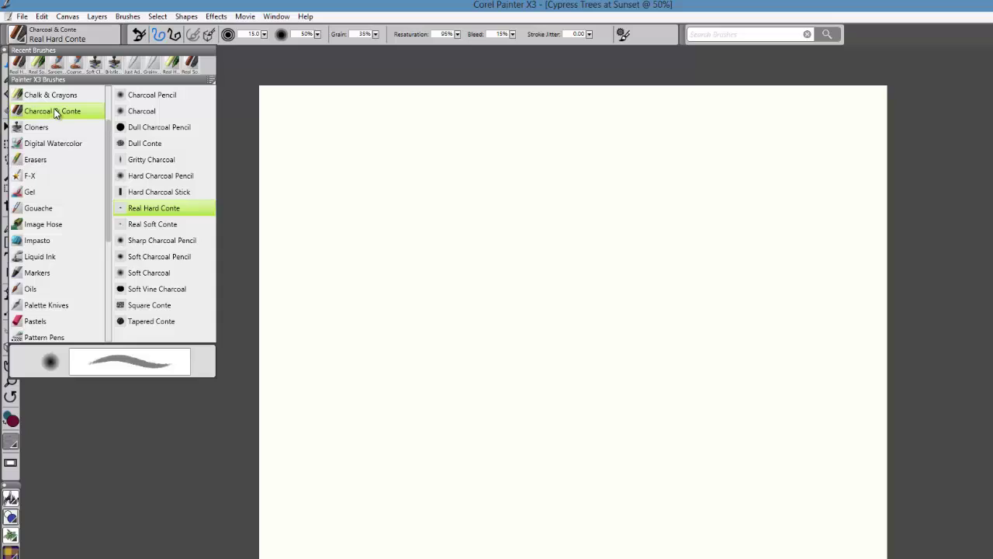
pyautogui.click(157, 209)
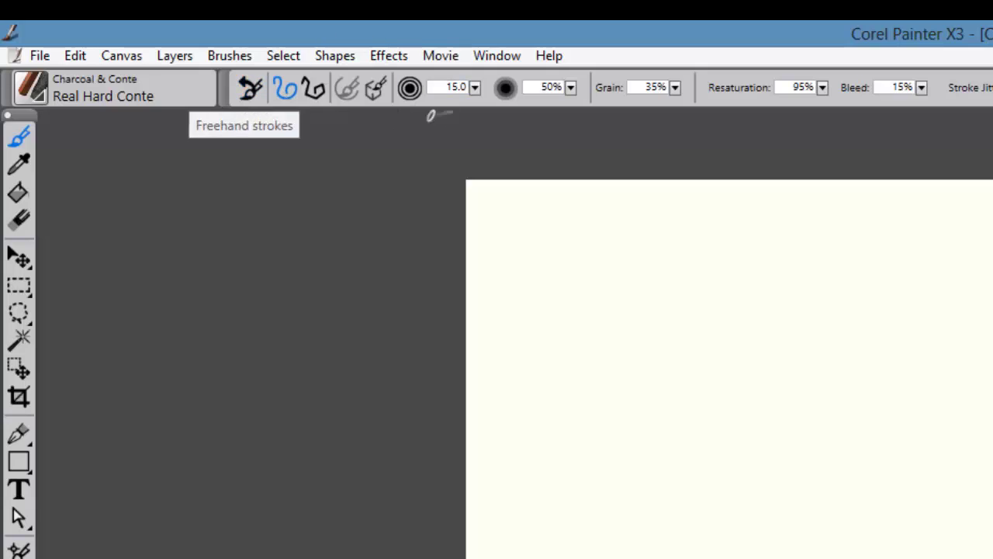
# Paint a thin wavy stroke at brush size 15 and two thick zigzag strokes with the brush enlarged to about 75.
pyautogui.moveTo(682, 285)
pyautogui.mouseDown()
pyautogui.moveTo(715, 332)
pyautogui.moveTo(959, 435)
pyautogui.mouseUp()
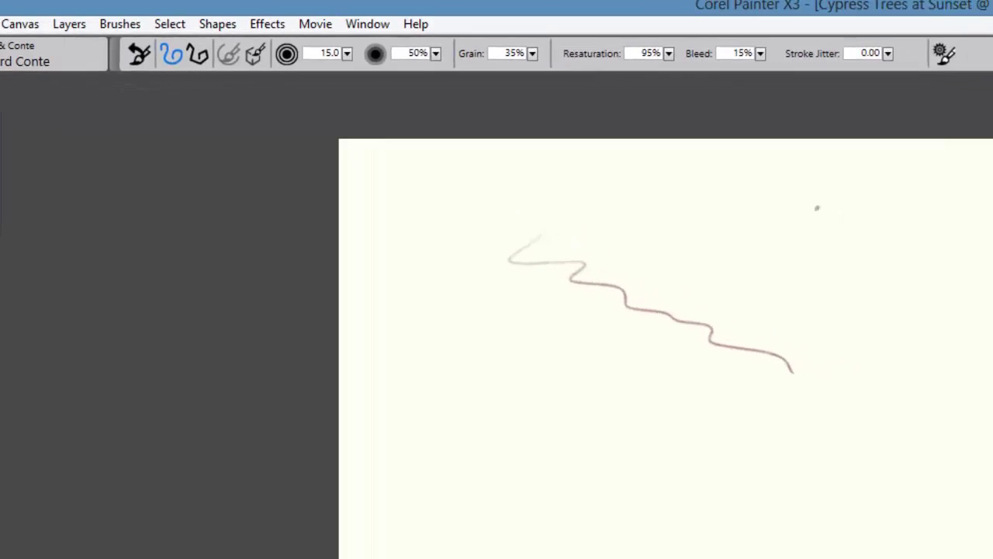
pyautogui.press('ctrl')
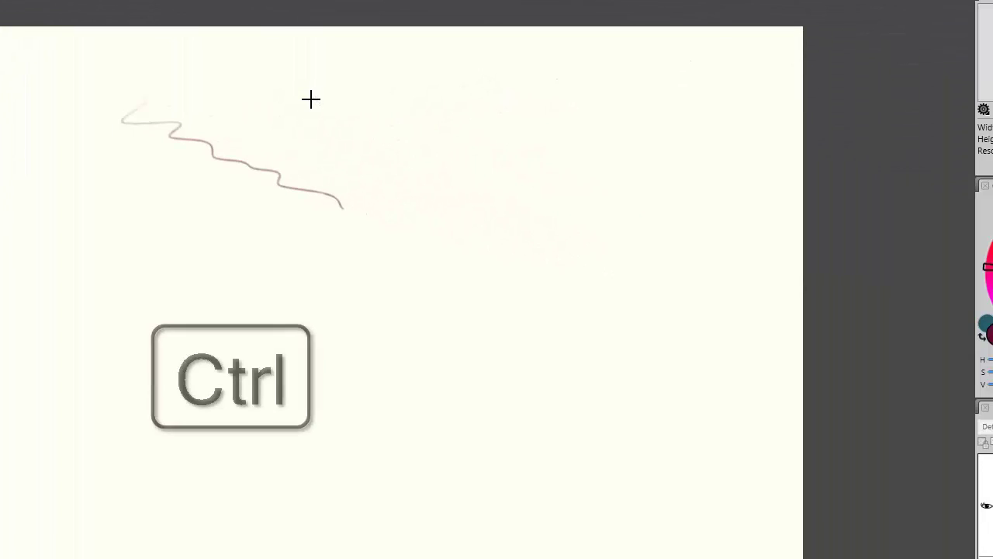
pyautogui.press('alt')
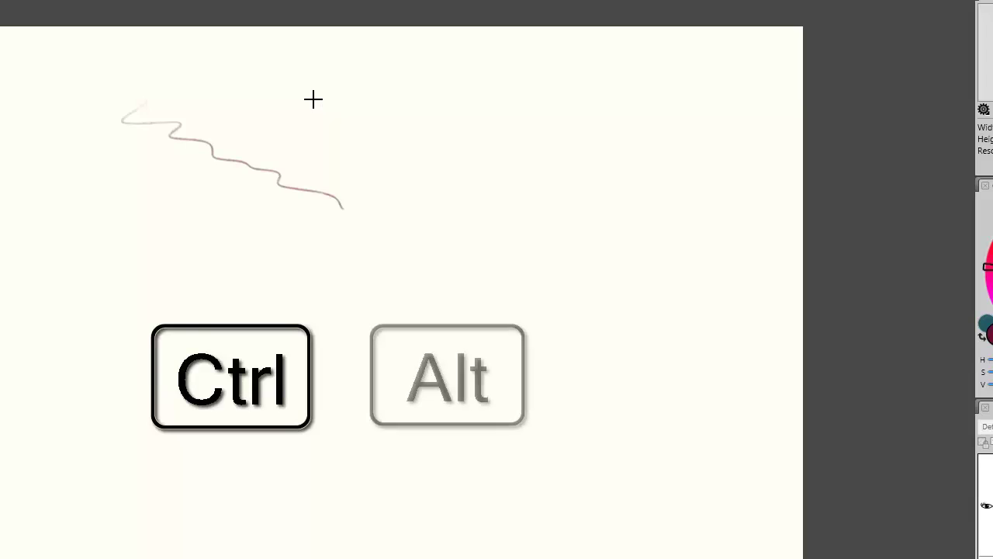
pyautogui.moveTo(313, 100); pyautogui.dragTo(314, 100)
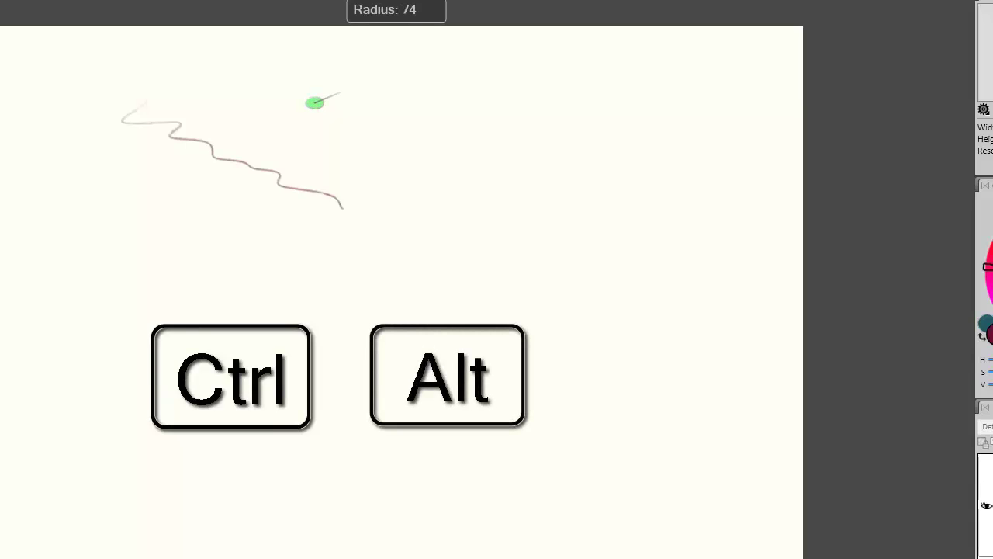
pyautogui.moveTo(429, 96)
pyautogui.mouseDown()
pyautogui.moveTo(314, 129)
pyautogui.moveTo(383, 150)
pyautogui.moveTo(318, 181)
pyautogui.moveTo(363, 207)
pyautogui.moveTo(346, 240)
pyautogui.moveTo(317, 270)
pyautogui.mouseUp()
pyautogui.moveTo(257, 67)
pyautogui.mouseDown()
pyautogui.moveTo(307, 106)
pyautogui.moveTo(203, 256)
pyautogui.mouseUp()
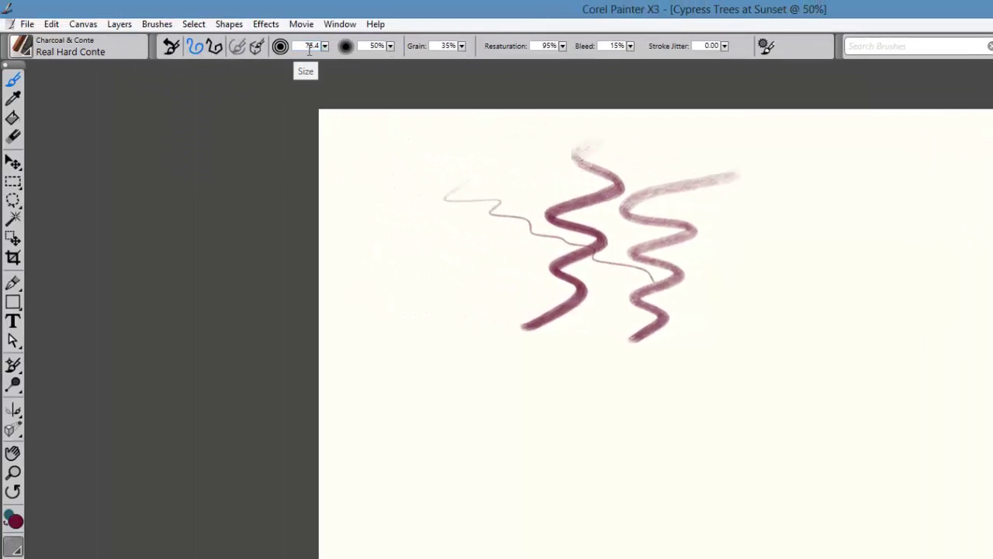
# Reset the brush to its default settings and draw small zigzag strokes near the canvas's upper-left corner.
pyautogui.click(172, 48)
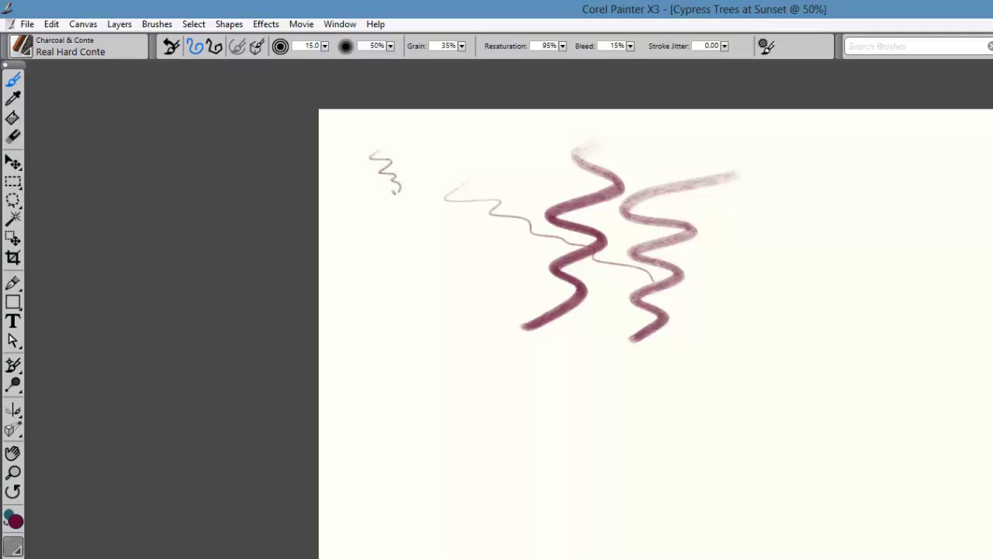
pyautogui.moveTo(397, 155); pyautogui.dragTo(417, 180)
# Set the brush size to 112.2 and the grain to 76%, and paint a dense maroon patch beside the zigzags.
pyautogui.moveTo(783, 169); pyautogui.dragTo(821, 167)
pyautogui.moveTo(461, 48); pyautogui.dragTo(523, 43)
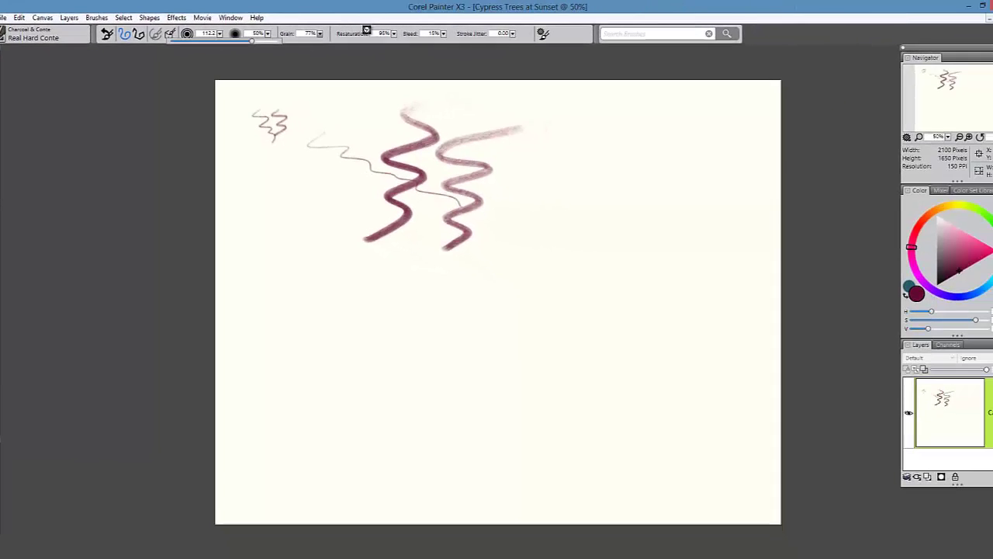
pyautogui.moveTo(579, 151)
pyautogui.mouseDown()
pyautogui.moveTo(538, 167)
pyautogui.moveTo(590, 159)
pyautogui.moveTo(508, 185)
pyautogui.moveTo(614, 183)
pyautogui.moveTo(505, 212)
pyautogui.moveTo(605, 212)
pyautogui.moveTo(467, 271)
pyautogui.mouseUp()
# Pick a pale pink color and paint strokes over the lower part of the maroon patch.
pyautogui.click(940, 231)
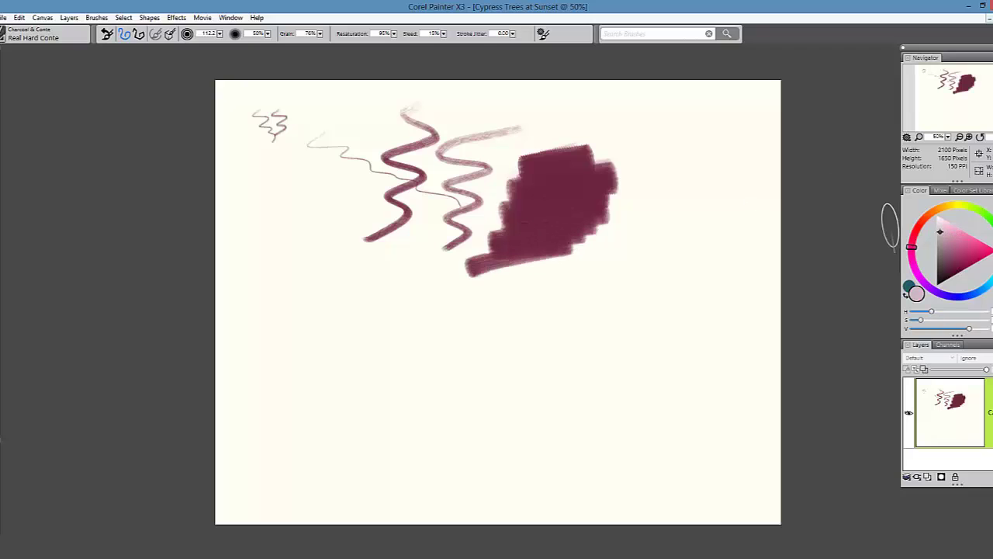
pyautogui.moveTo(561, 202); pyautogui.dragTo(528, 244)
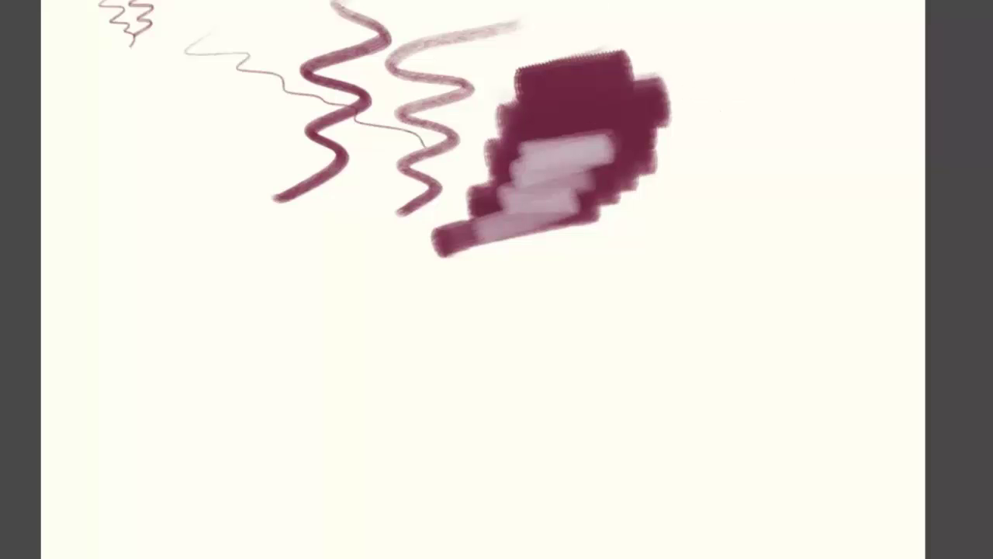
# Shade grainy crimson patches beside the dark maroon patch, beneath the zigzag strokes and near the canvas's left edge.
pyautogui.moveTo(756, 53)
pyautogui.mouseDown()
pyautogui.moveTo(689, 69)
pyautogui.moveTo(693, 77)
pyautogui.moveTo(754, 79)
pyautogui.moveTo(674, 94)
pyautogui.moveTo(762, 92)
pyautogui.moveTo(676, 114)
pyautogui.moveTo(793, 105)
pyautogui.moveTo(672, 134)
pyautogui.moveTo(782, 129)
pyautogui.moveTo(659, 157)
pyautogui.moveTo(790, 156)
pyautogui.moveTo(641, 180)
pyautogui.moveTo(770, 178)
pyautogui.moveTo(644, 204)
pyautogui.moveTo(612, 215)
pyautogui.moveTo(722, 205)
pyautogui.moveTo(590, 256)
pyautogui.mouseUp()
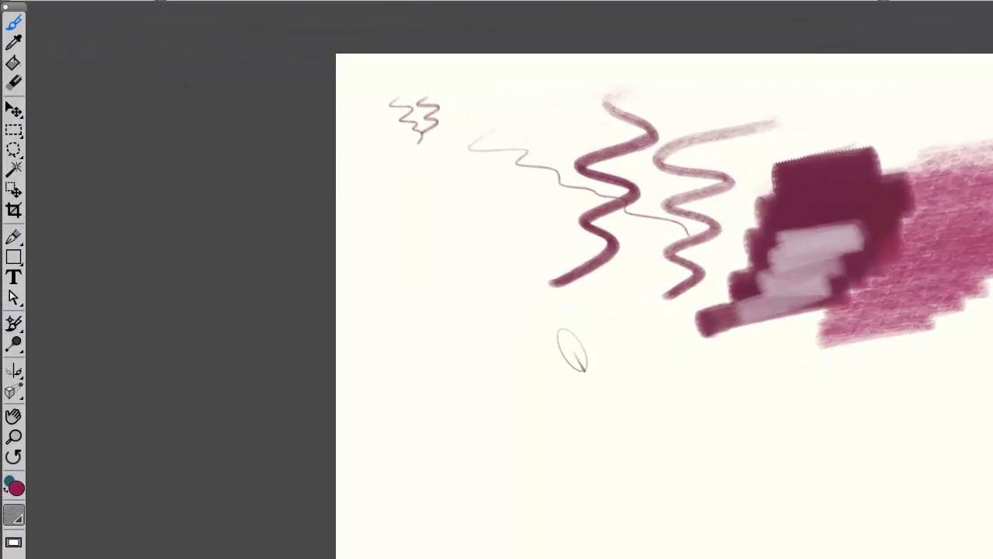
pyautogui.moveTo(650, 333)
pyautogui.mouseDown()
pyautogui.moveTo(558, 346)
pyautogui.moveTo(553, 359)
pyautogui.moveTo(638, 355)
pyautogui.moveTo(676, 365)
pyautogui.moveTo(621, 398)
pyautogui.moveTo(571, 403)
pyautogui.moveTo(550, 421)
pyautogui.moveTo(732, 433)
pyautogui.moveTo(809, 423)
pyautogui.moveTo(660, 456)
pyautogui.mouseUp()
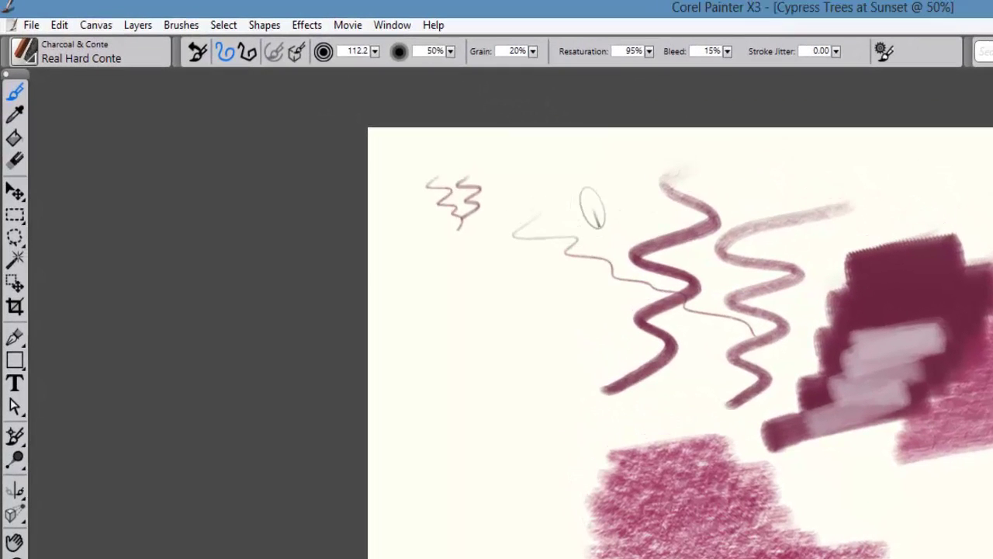
pyautogui.moveTo(545, 132)
pyautogui.mouseDown()
pyautogui.moveTo(486, 146)
pyautogui.moveTo(557, 163)
pyautogui.mouseUp()
pyautogui.moveTo(609, 242)
pyautogui.mouseDown()
pyautogui.moveTo(614, 268)
pyautogui.moveTo(629, 286)
pyautogui.moveTo(461, 390)
pyautogui.mouseUp()
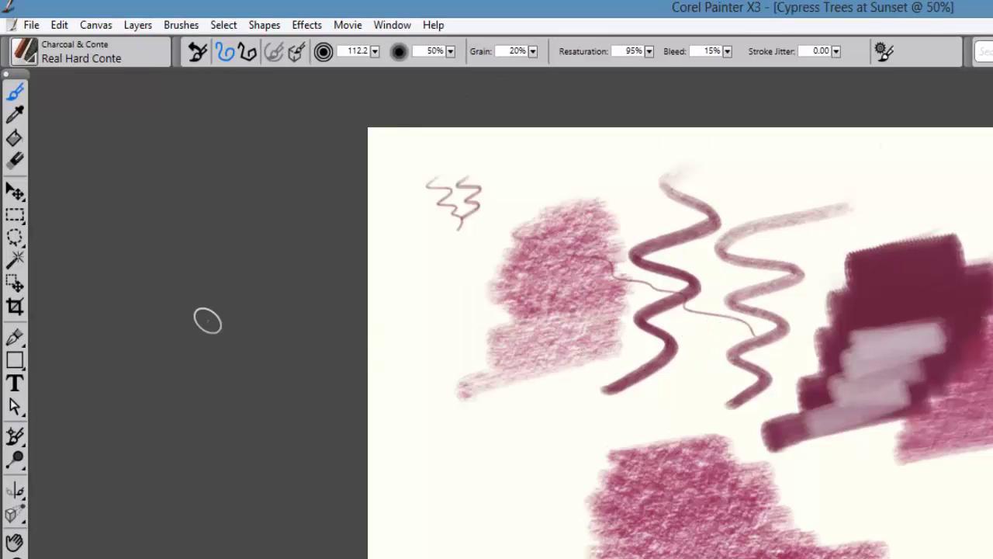
pyautogui.moveTo(508, 401)
pyautogui.mouseDown()
pyautogui.moveTo(528, 480)
pyautogui.moveTo(541, 486)
pyautogui.moveTo(554, 380)
pyautogui.moveTo(469, 508)
pyautogui.mouseUp()
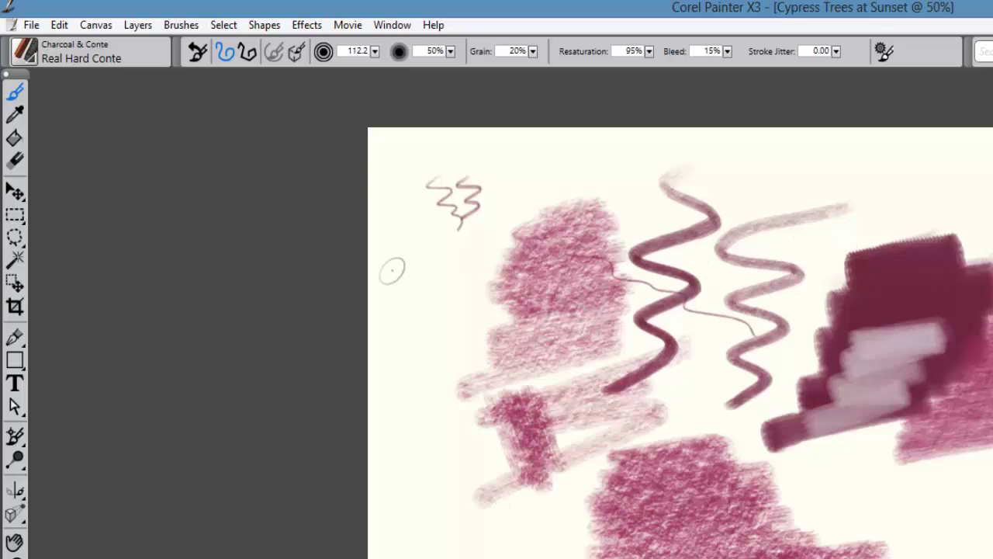
# Switch to the Grainy Wet brush from the Real Watercolor category.
pyautogui.click(31, 58)
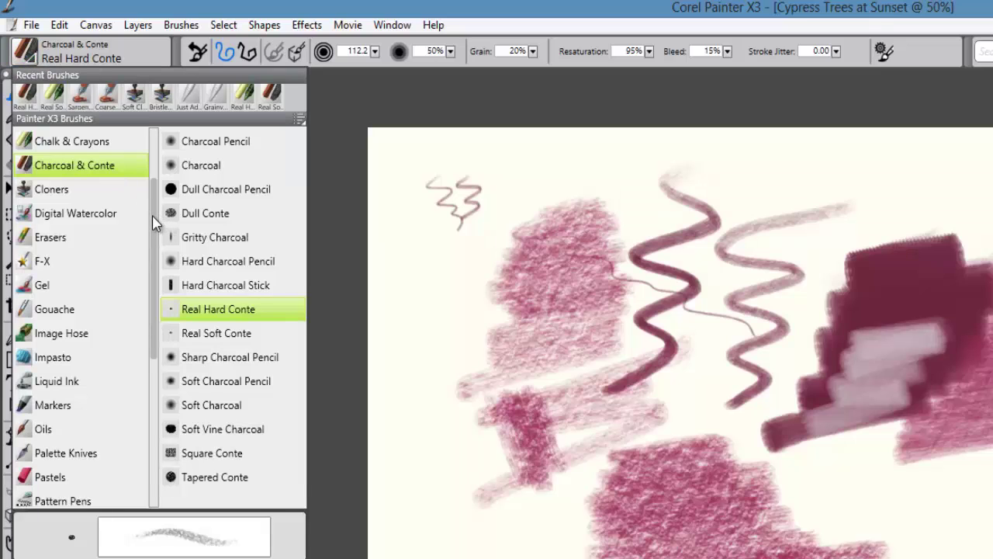
pyautogui.moveTo(155, 225)
pyautogui.mouseDown()
pyautogui.moveTo(159, 253)
pyautogui.moveTo(142, 334)
pyautogui.moveTo(123, 340)
pyautogui.mouseUp()
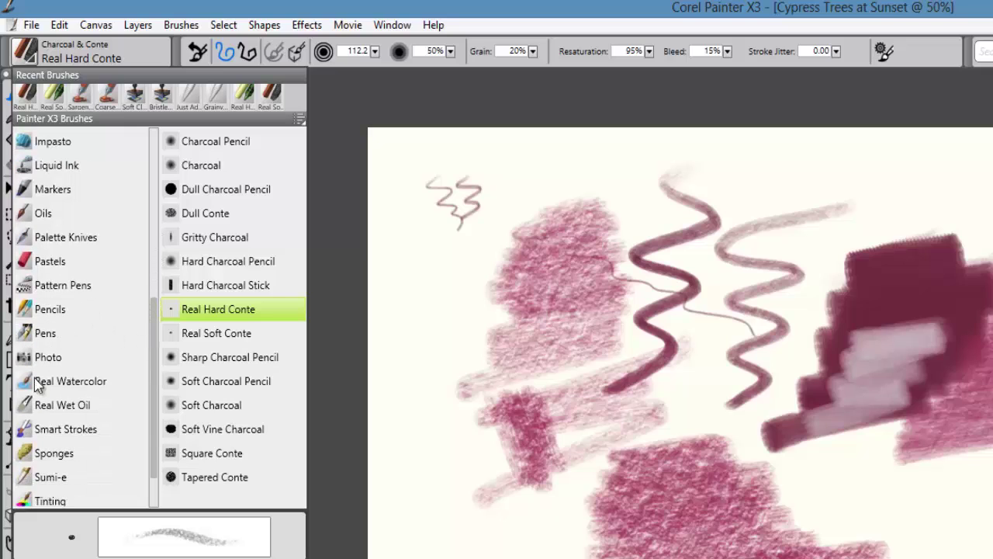
pyautogui.click(71, 381)
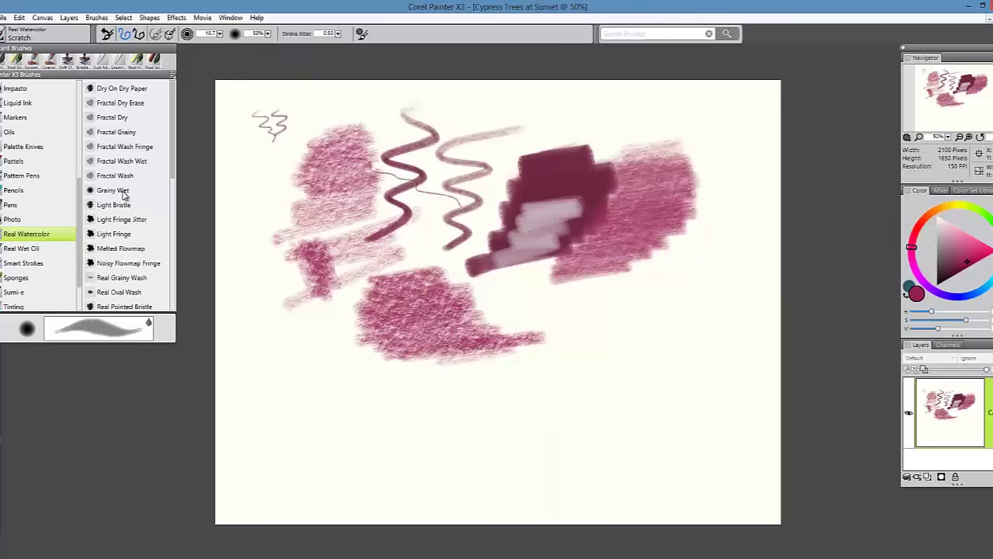
pyautogui.click(204, 290)
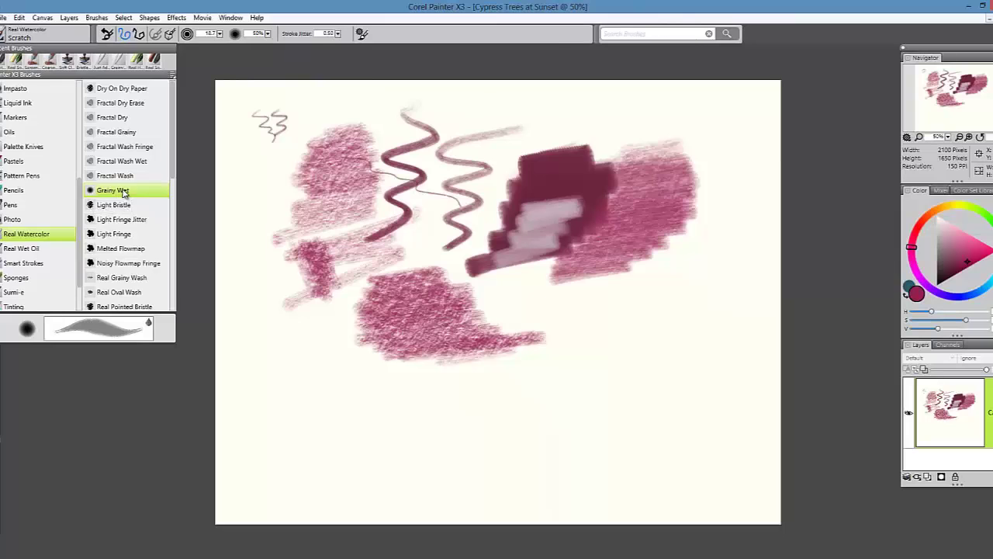
pyautogui.click(124, 193)
# Paint separate wavy crimson watercolor strokes above, beside and below the grainy patches.
pyautogui.moveTo(550, 115)
pyautogui.mouseDown()
pyautogui.moveTo(698, 125)
pyautogui.moveTo(599, 277)
pyautogui.mouseUp()
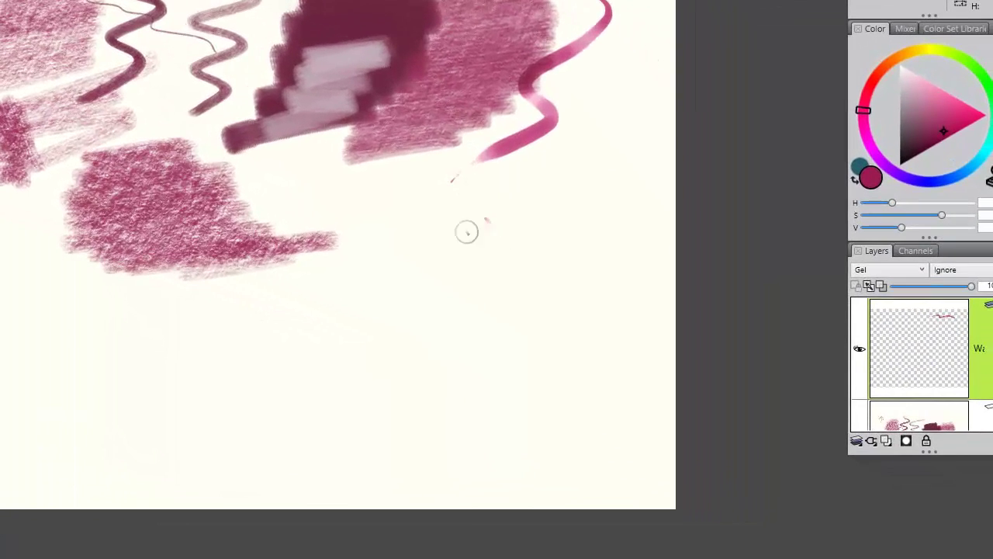
pyautogui.moveTo(623, 311); pyautogui.dragTo(461, 413)
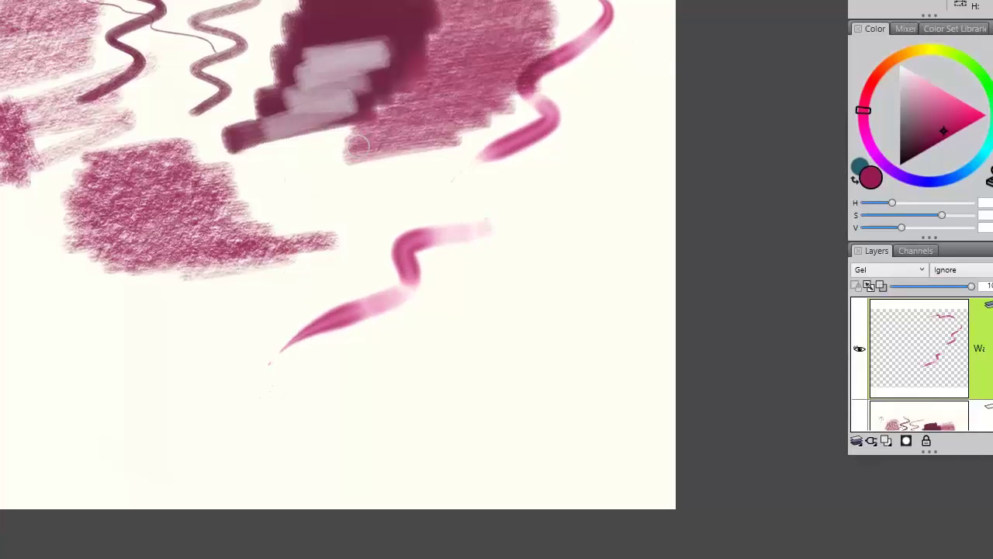
pyautogui.moveTo(386, 198)
pyautogui.mouseDown()
pyautogui.moveTo(324, 224)
pyautogui.moveTo(273, 281)
pyautogui.moveTo(205, 312)
pyautogui.moveTo(152, 357)
pyautogui.mouseUp()
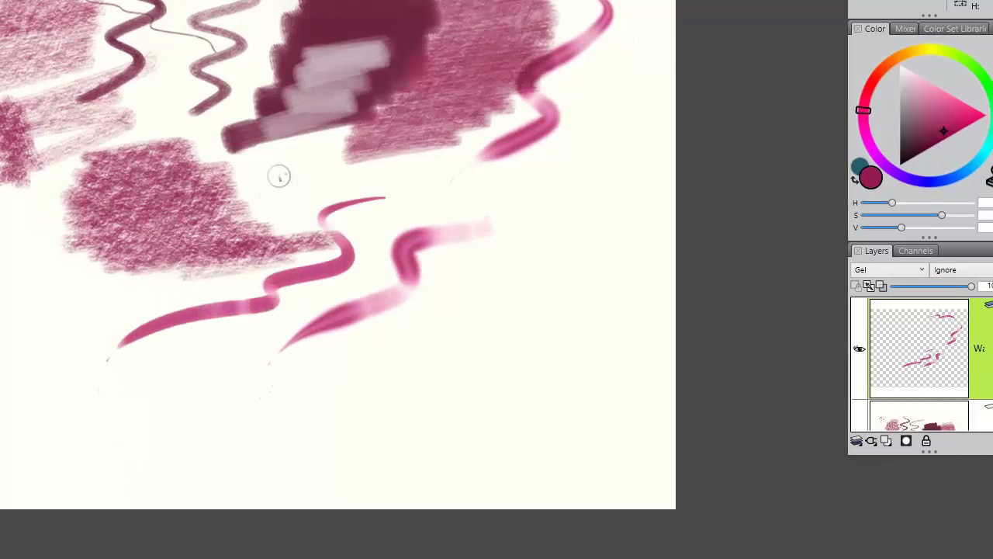
pyautogui.moveTo(279, 173)
pyautogui.mouseDown()
pyautogui.moveTo(244, 237)
pyautogui.moveTo(67, 310)
pyautogui.mouseUp()
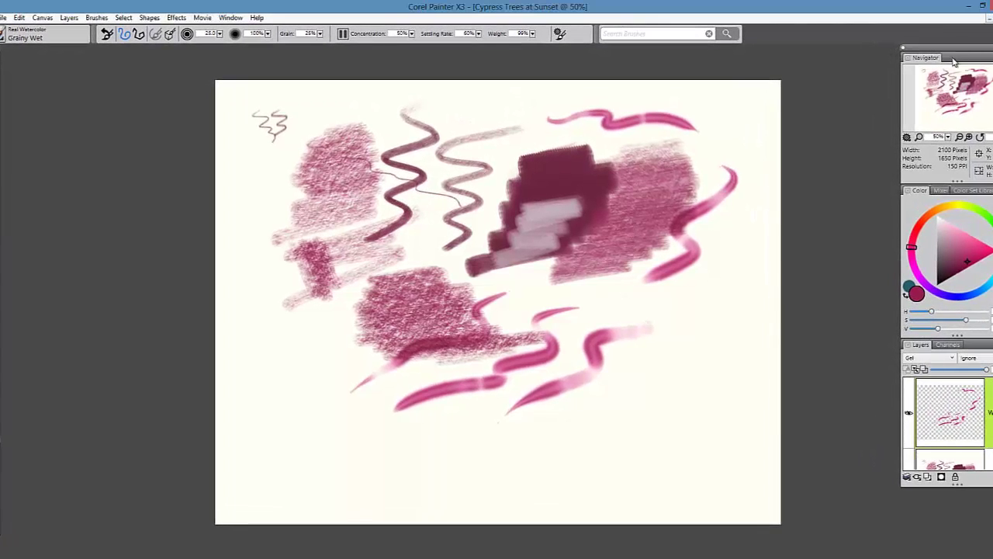
# Detach the Navigator panel, place it beside the canvas's upper-left corner and enlarge its preview.
pyautogui.moveTo(921, 62); pyautogui.dragTo(90, 93)
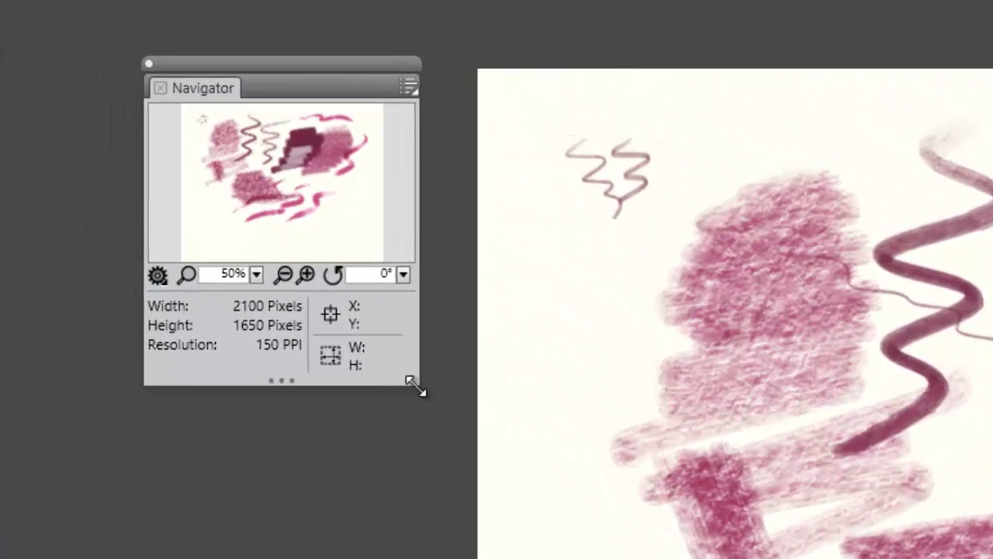
pyautogui.moveTo(418, 387); pyautogui.dragTo(558, 558)
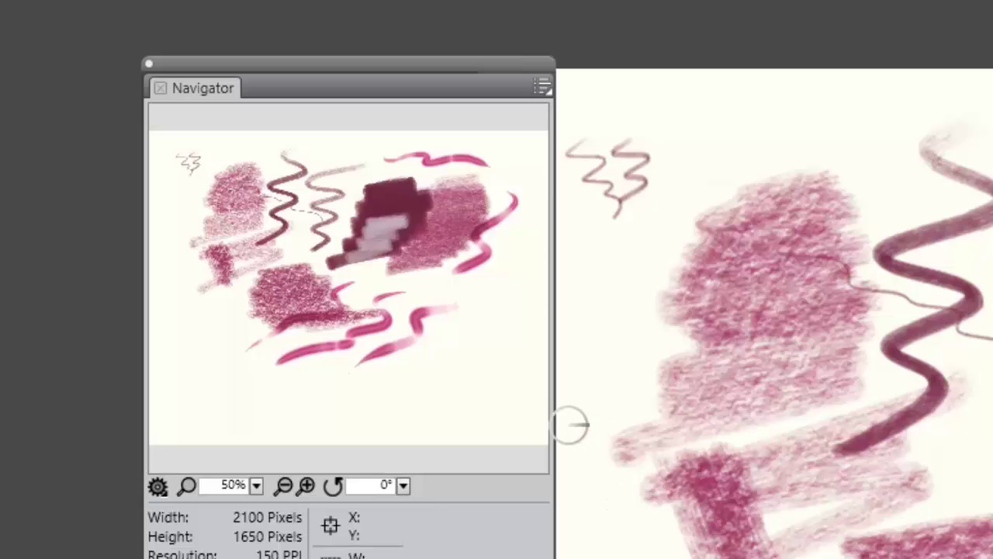
pyautogui.moveTo(563, 424); pyautogui.dragTo(992, 425)
pyautogui.moveTo(992, 472)
pyautogui.mouseDown()
pyautogui.moveTo(521, 447)
pyautogui.moveTo(531, 432)
pyautogui.mouseUp()
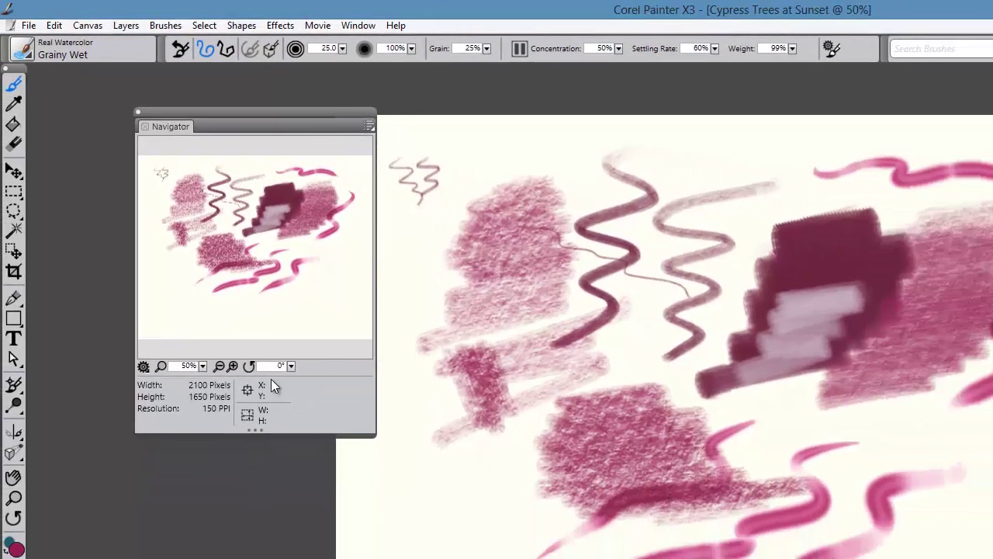
# Zoom the canvas out to 33.3%, in to 75% and back to 50% from the Navigator.
pyautogui.click(218, 365)
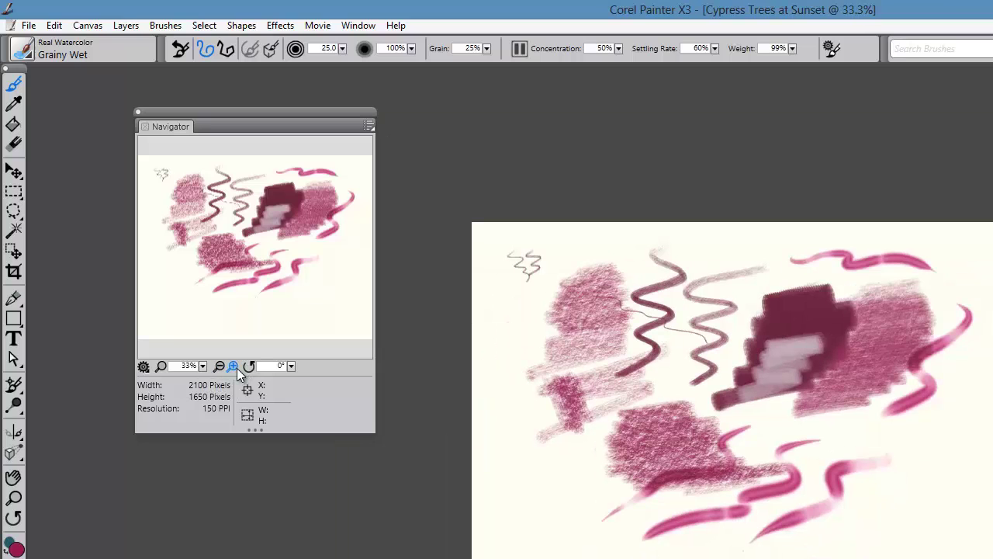
pyautogui.click(233, 365)
pyautogui.click(232, 365)
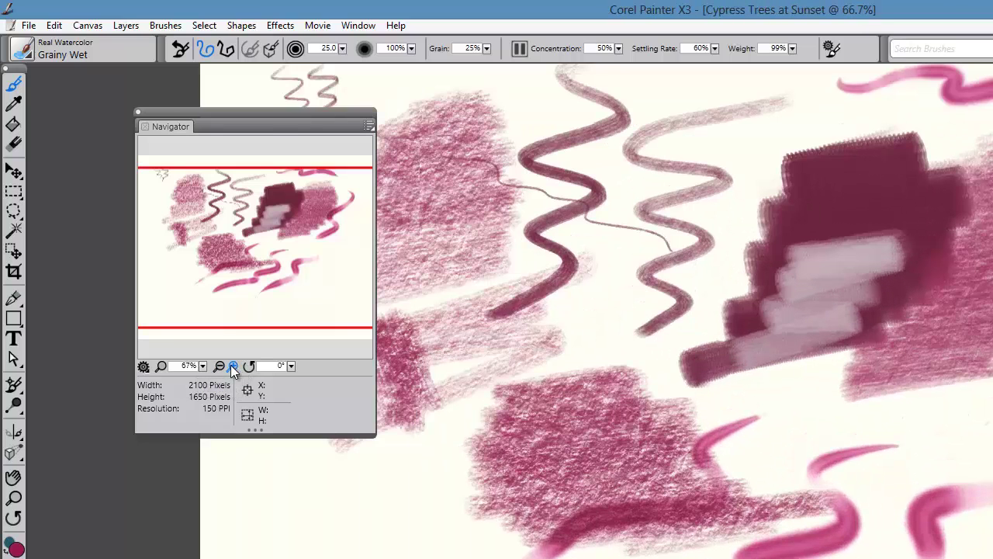
pyautogui.click(233, 366)
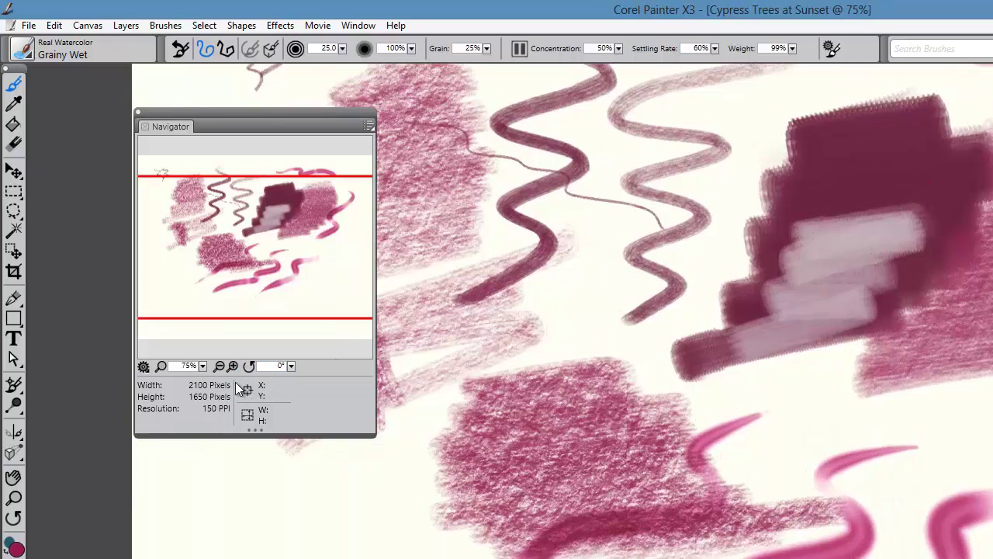
pyautogui.click(218, 366)
pyautogui.click(218, 366)
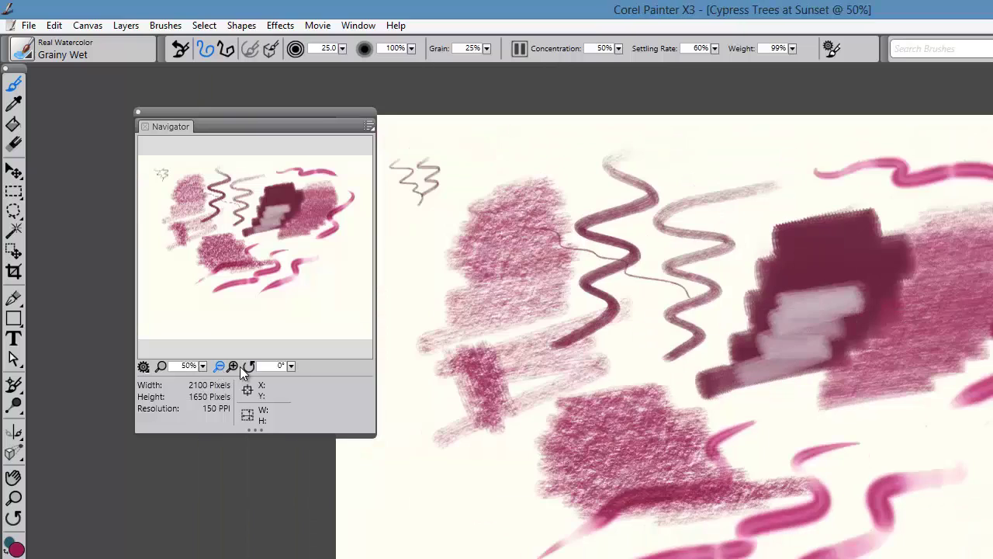
# Rotate the canvas view to about 34° from the Navigator and return it to 0°.
pyautogui.click(292, 365)
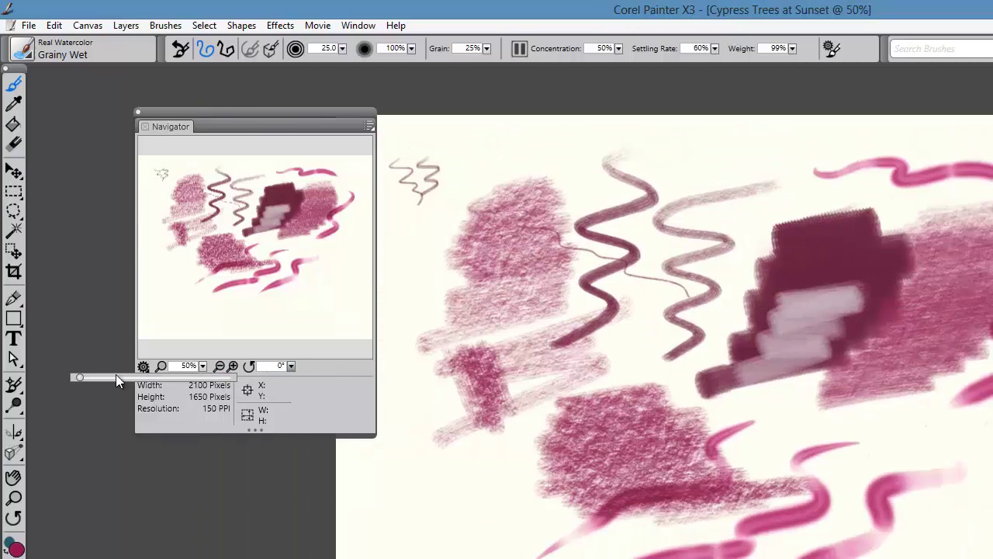
pyautogui.moveTo(79, 379)
pyautogui.mouseDown()
pyautogui.moveTo(119, 390)
pyautogui.moveTo(95, 377)
pyautogui.mouseUp()
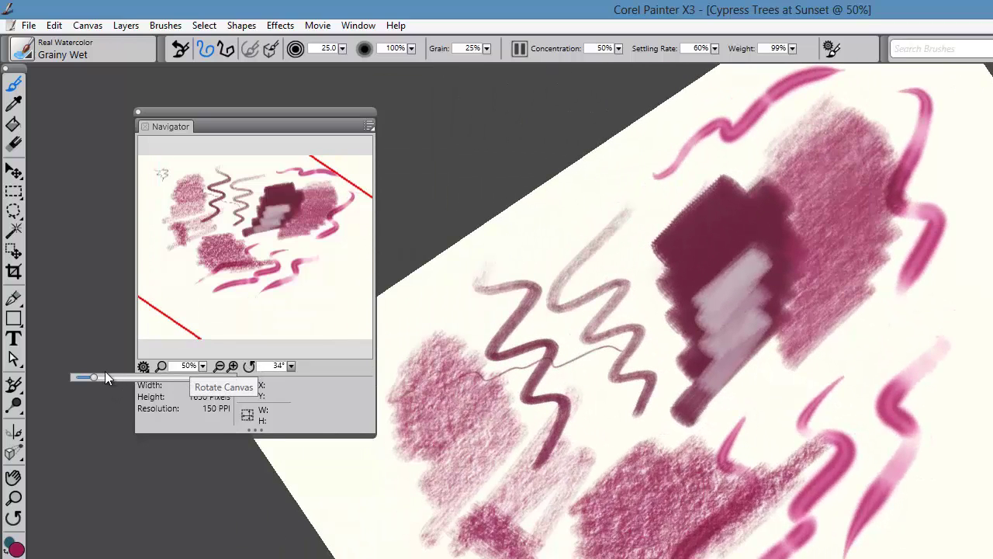
pyautogui.moveTo(106, 379); pyautogui.dragTo(79, 377)
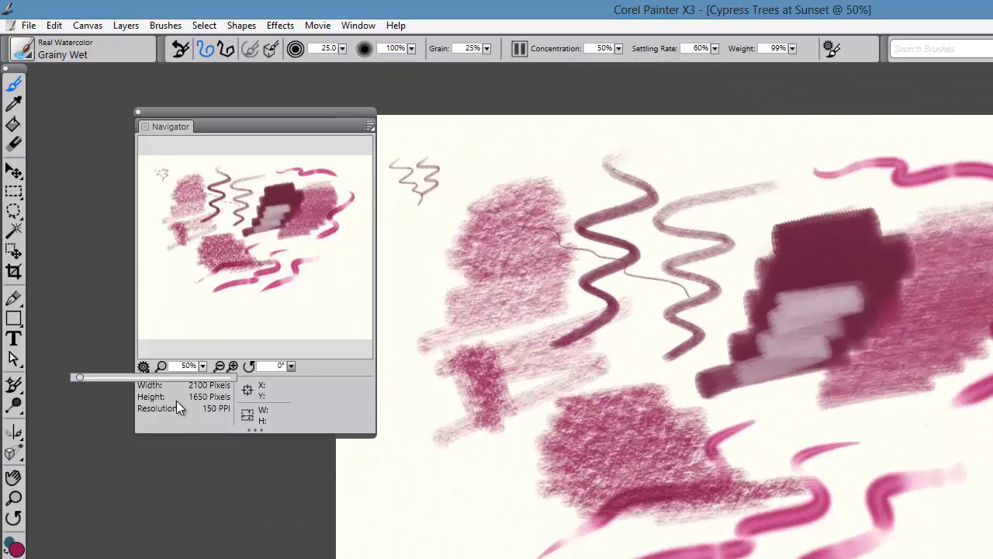
# Examine the Navigator's settings, including Color Management, Tracing Paper Opacity, Show Grid, Show Impasto and Drawing Mode.
pyautogui.click(145, 366)
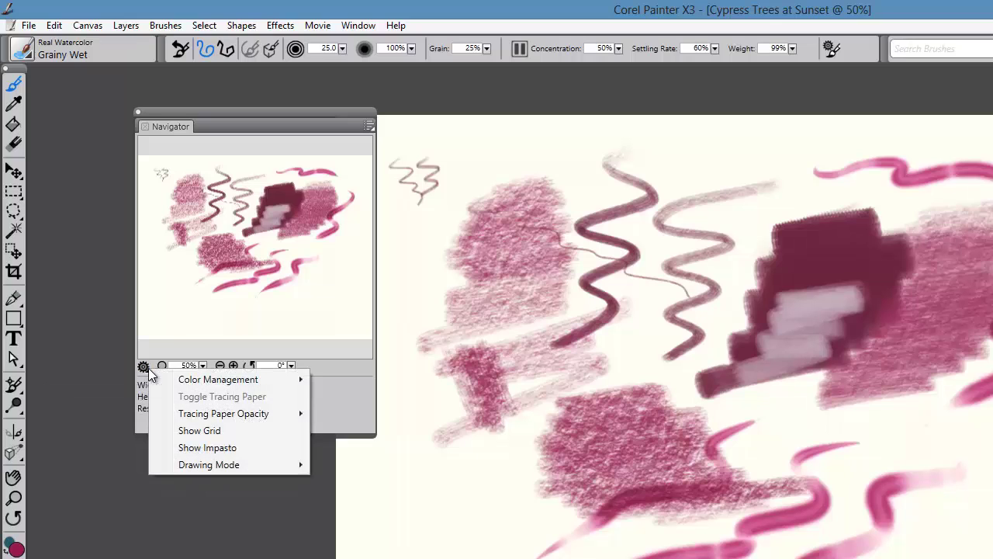
pyautogui.moveTo(211, 383)
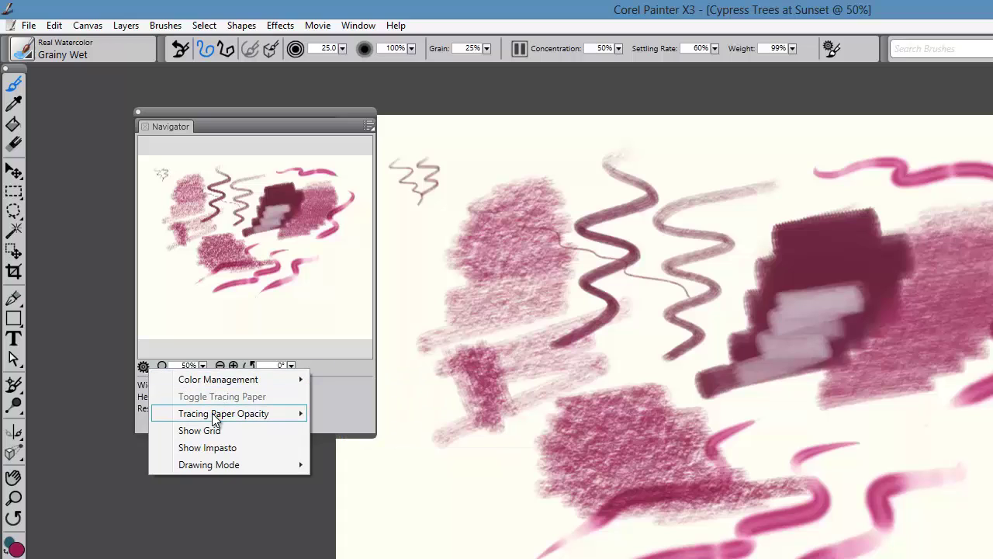
pyautogui.moveTo(214, 415)
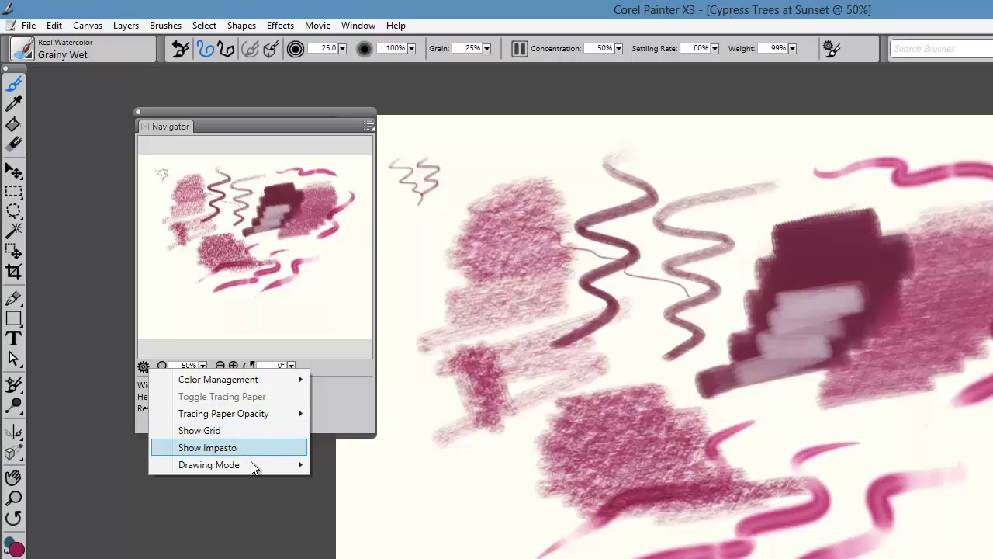
pyautogui.moveTo(244, 467)
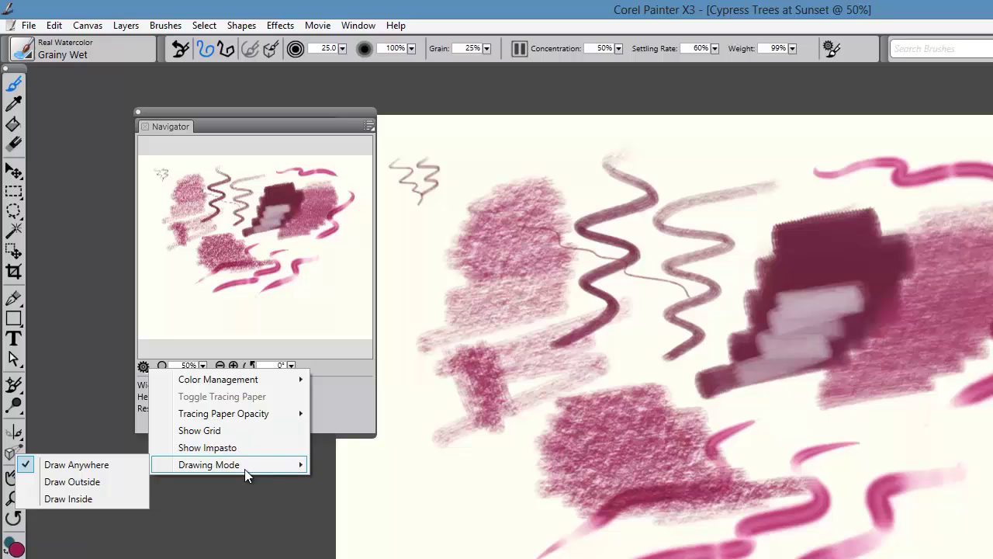
pyautogui.click(240, 493)
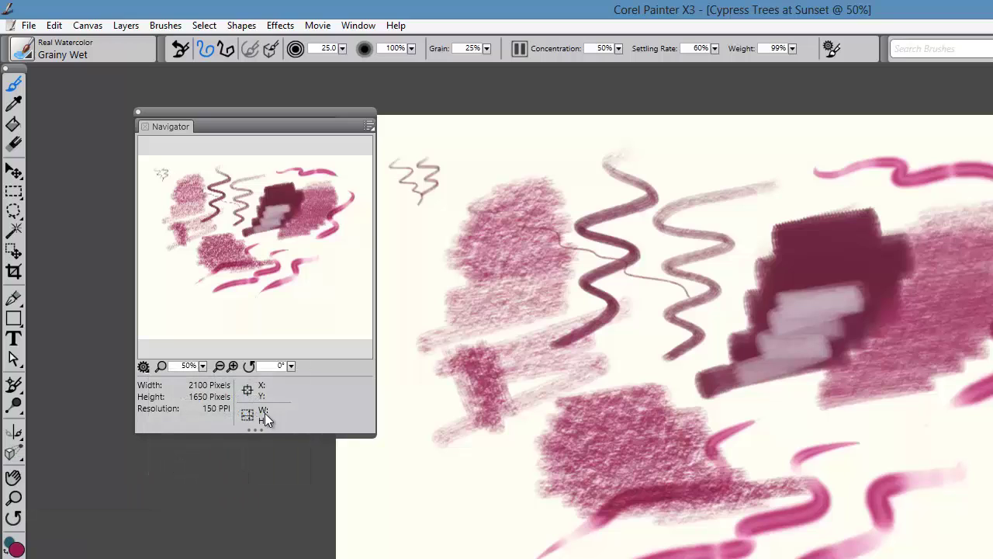
# Move the Navigator clear of the canvas, display the Layers panel and lengthen it to fit both layers.
pyautogui.moveTo(341, 112); pyautogui.dragTo(277, 117)
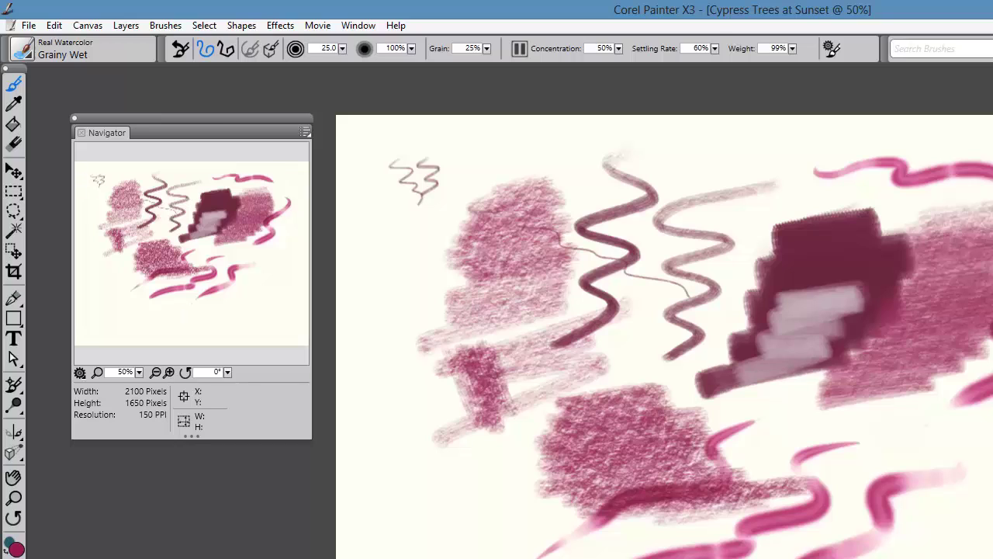
pyautogui.hotkey('ctrl', '4')
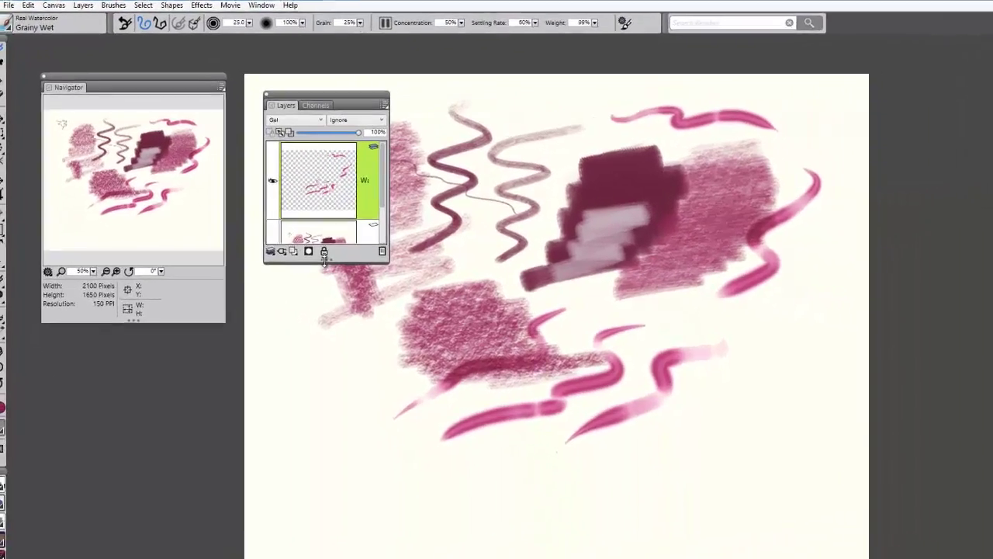
pyautogui.moveTo(287, 248); pyautogui.dragTo(288, 379)
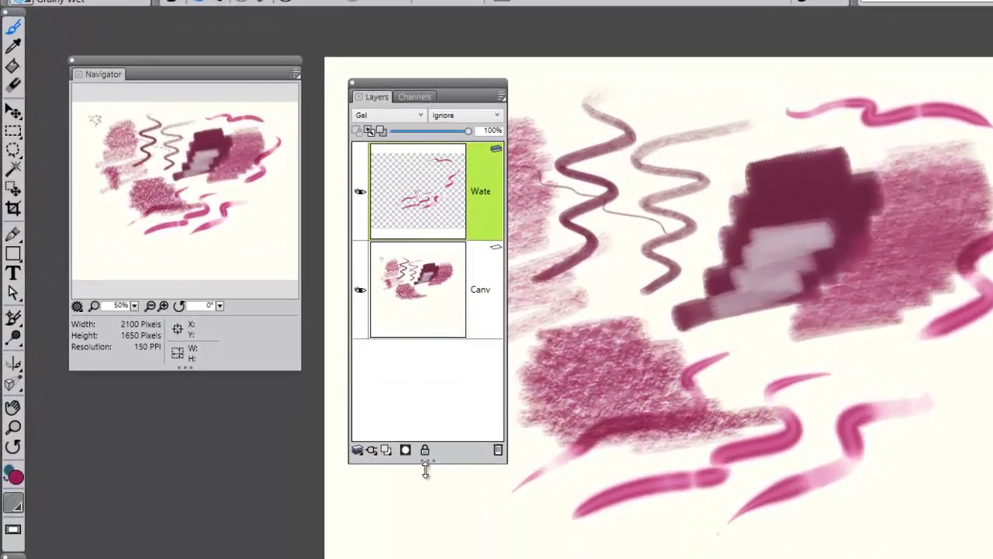
pyautogui.moveTo(426, 470); pyautogui.dragTo(429, 423)
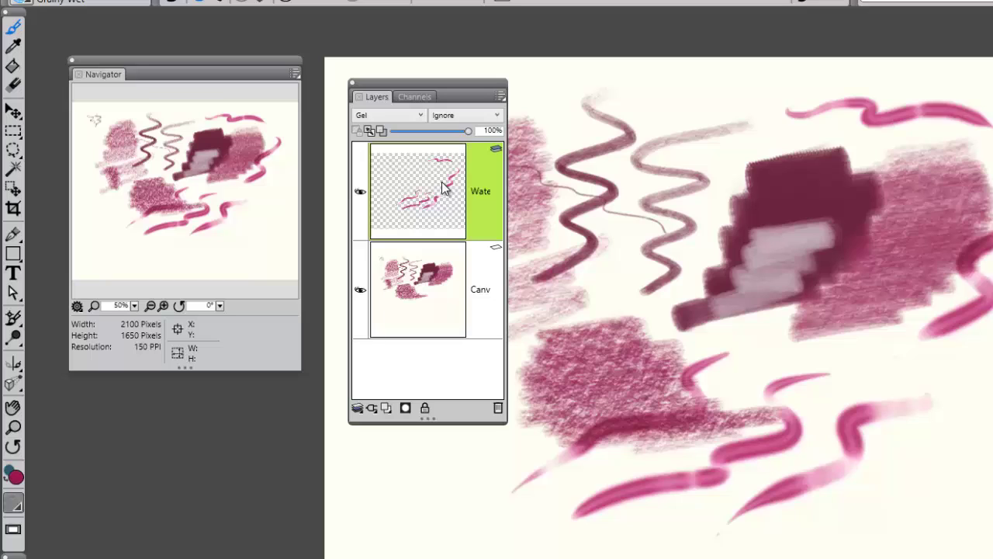
# Try the Colorize composite method on the watercolor layer.
pyautogui.click(395, 114)
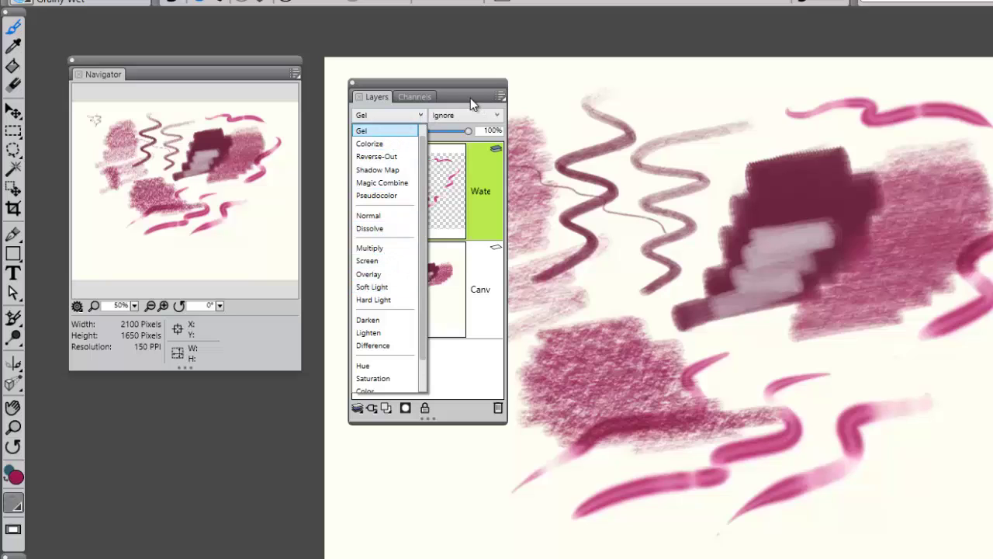
pyautogui.click(385, 144)
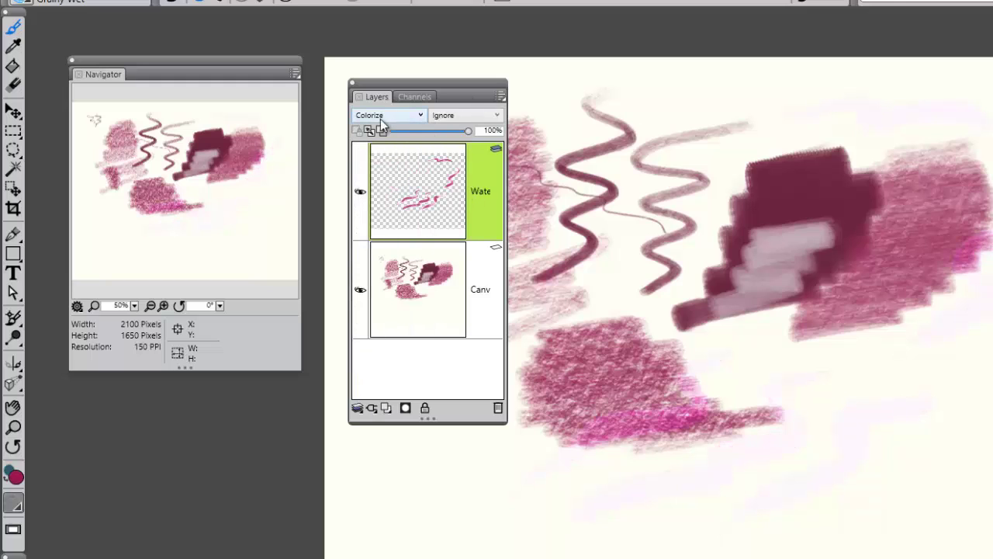
pyautogui.click(385, 115)
pyautogui.click(378, 311)
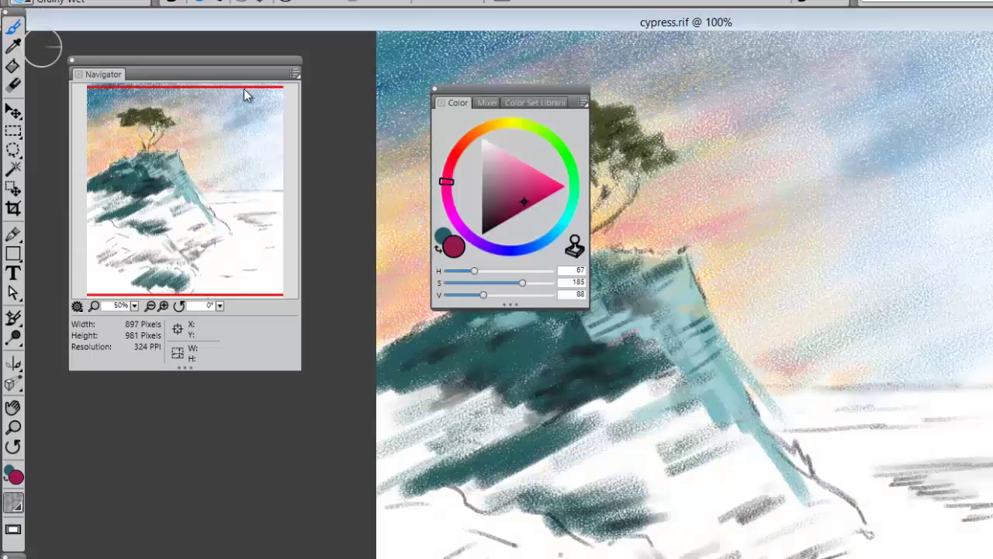
# Display and widen the Mixer, sample the dark brown swatch and apply a dab of it beside the existing blends.
pyautogui.click(485, 103)
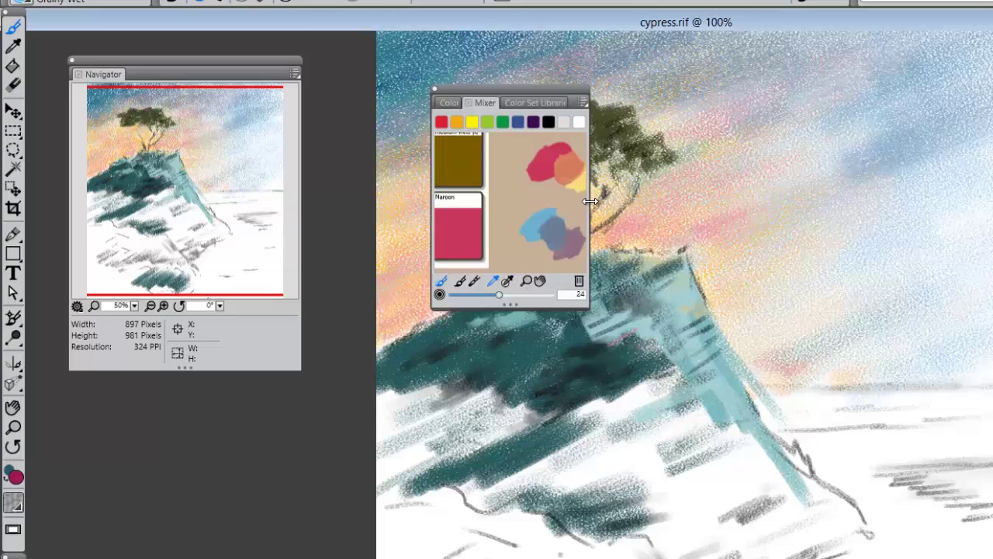
pyautogui.moveTo(590, 202); pyautogui.dragTo(768, 208)
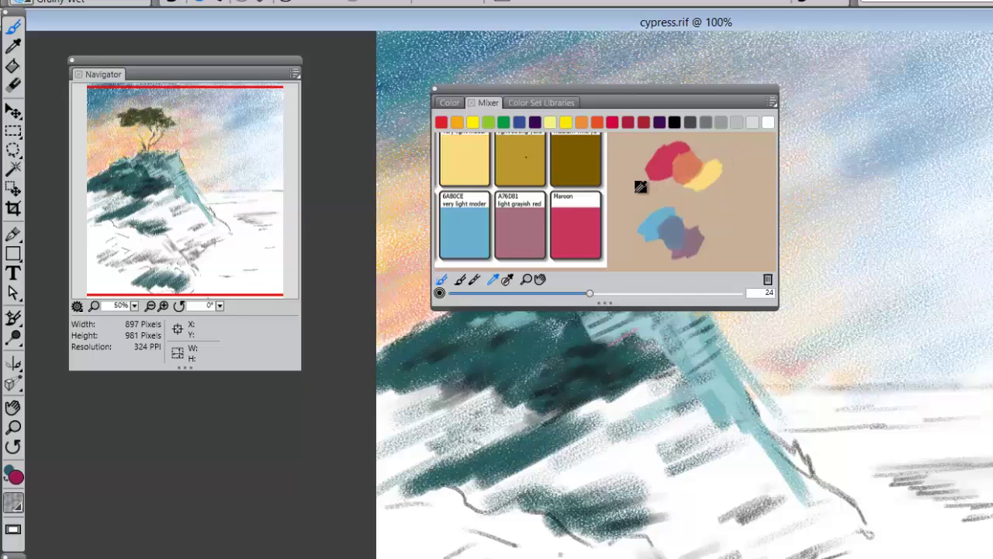
pyautogui.click(589, 164)
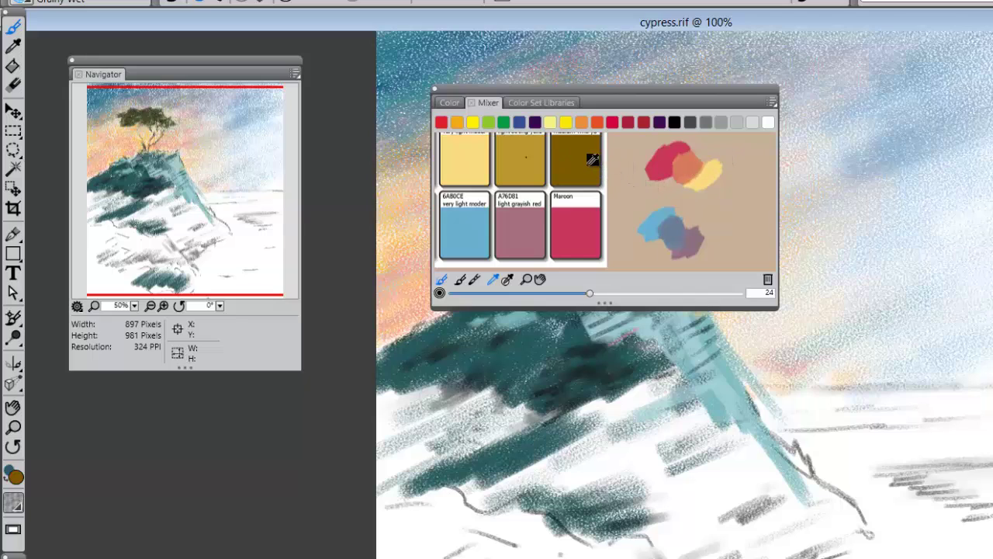
pyautogui.click(461, 280)
pyautogui.moveTo(720, 193); pyautogui.dragTo(717, 221)
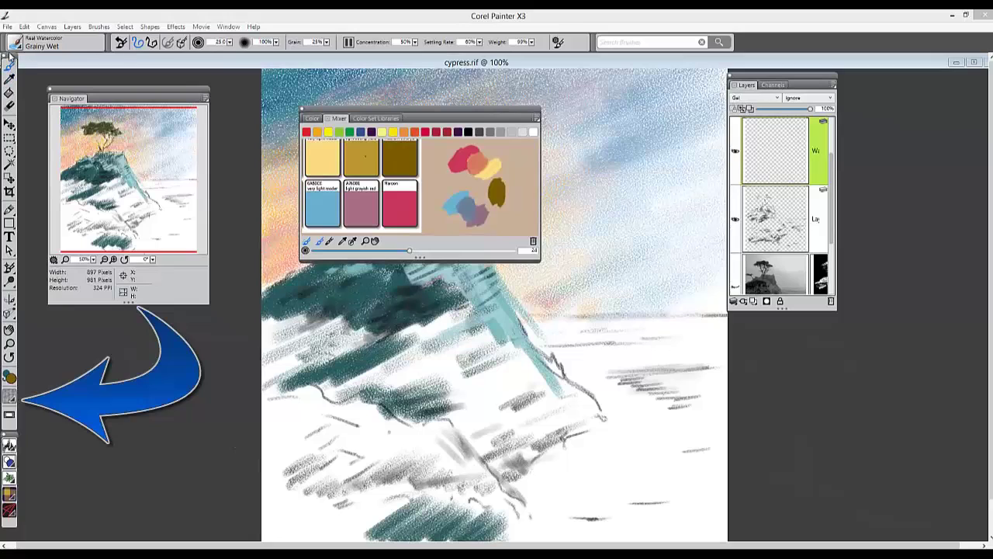
# Choose the Sandy Pastel paper texture and display the Papers panel between the Mixer and the Layers panel.
pyautogui.click(13, 399)
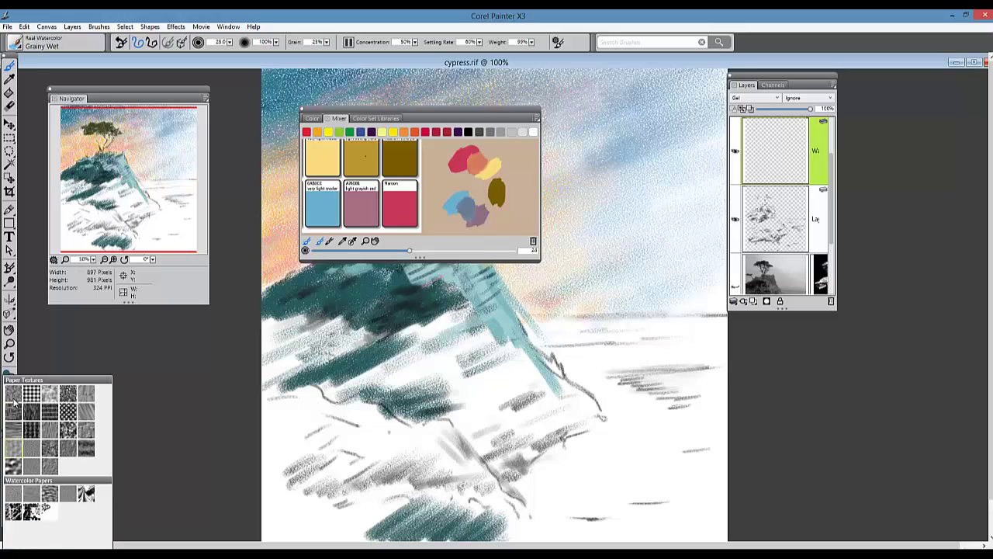
pyautogui.click(68, 390)
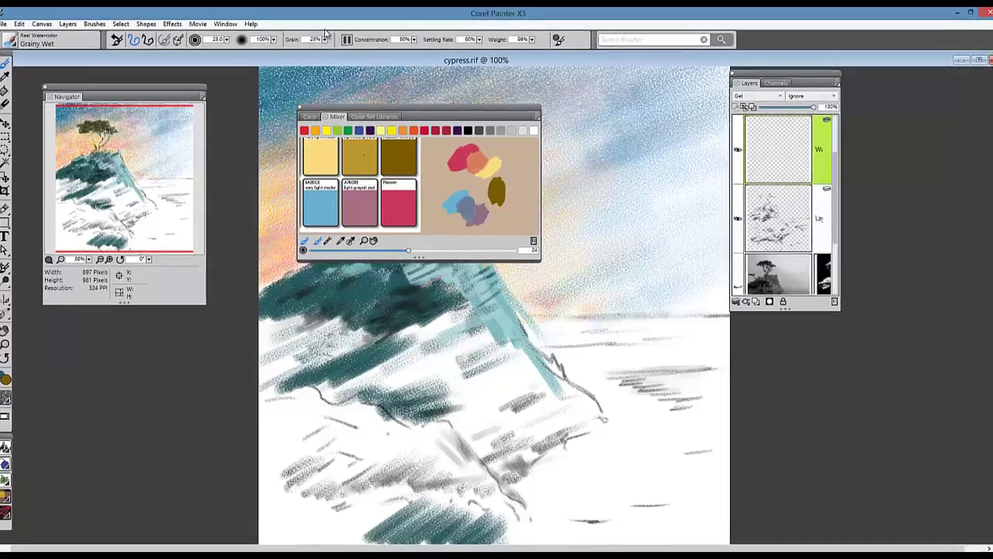
pyautogui.click(225, 24)
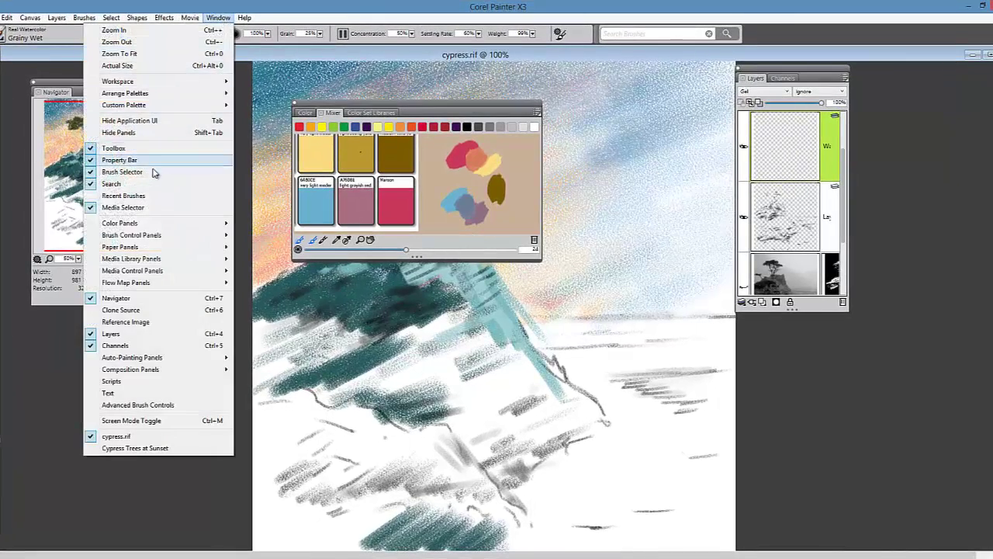
pyautogui.moveTo(143, 249)
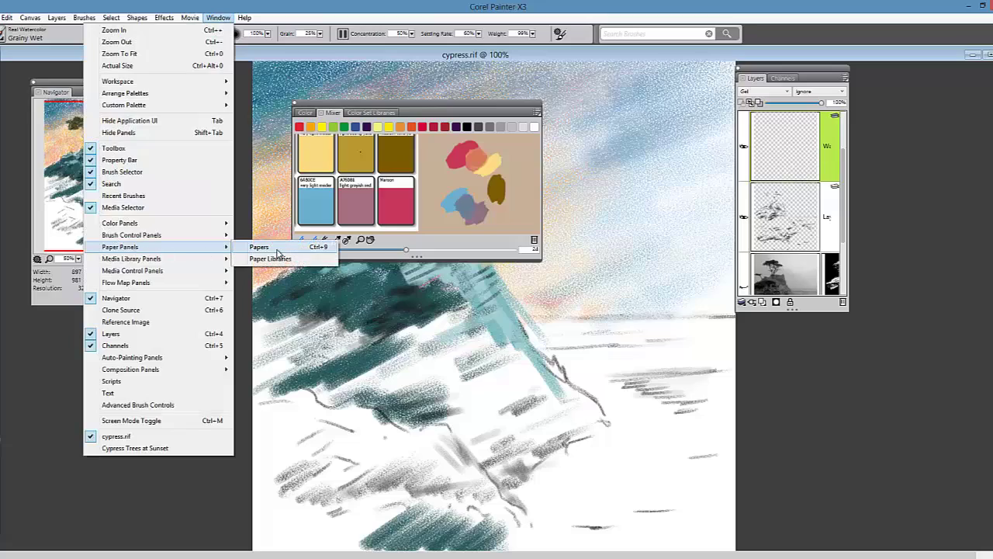
pyautogui.click(260, 247)
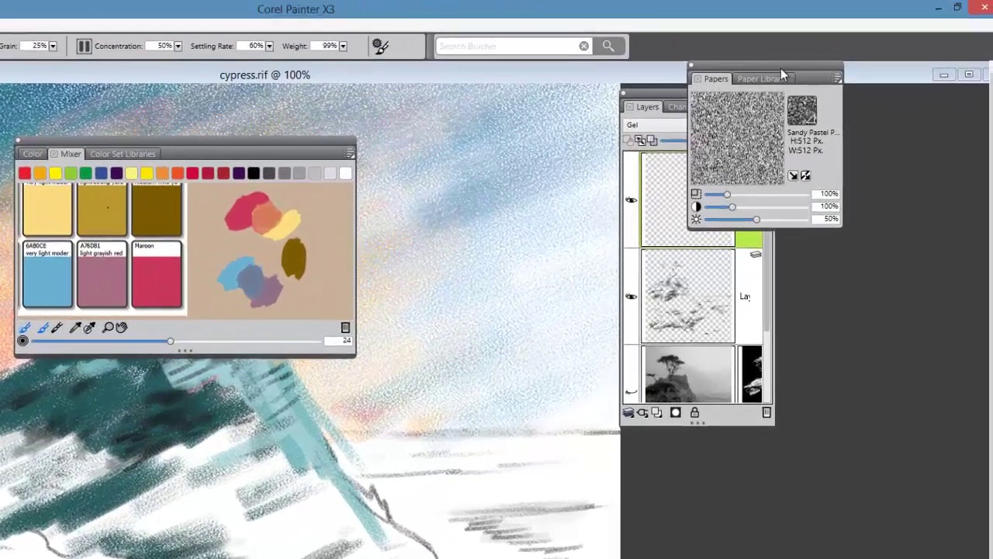
pyautogui.moveTo(846, 48); pyautogui.dragTo(681, 92)
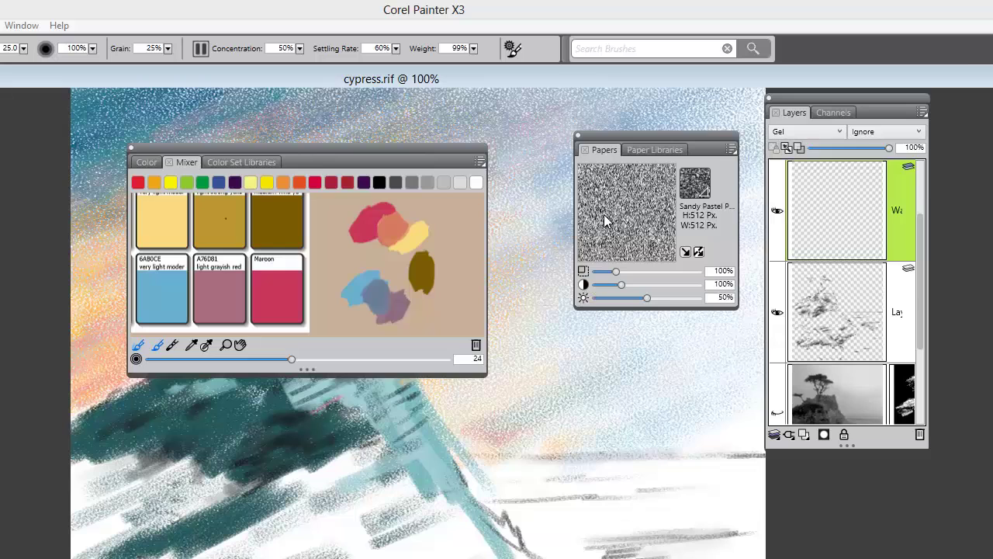
# Browse the paper textures in the Paper Libraries.
pyautogui.click(653, 147)
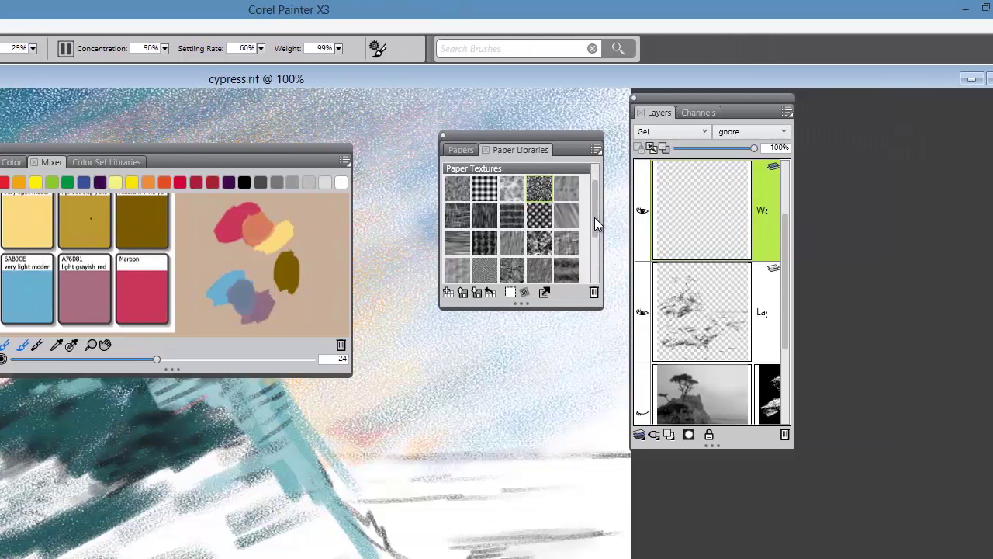
pyautogui.scroll(-5, 724, 256)
pyautogui.scroll(5, 465, 221)
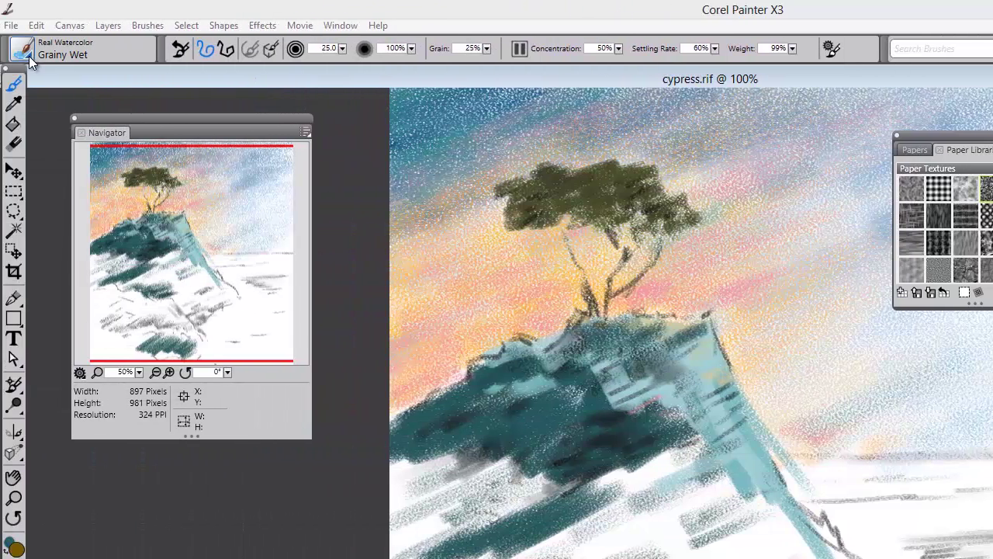
# Try a brown stroke with the Real Watercolor Light Fringe brush beside the cliff top and undo it.
pyautogui.click(26, 54)
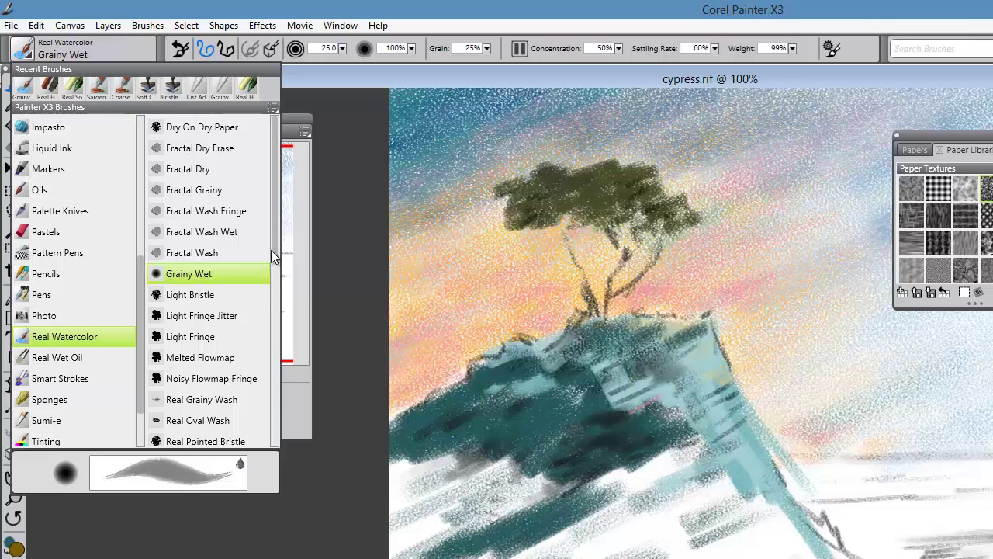
pyautogui.moveTo(276, 250)
pyautogui.mouseDown()
pyautogui.moveTo(268, 447)
pyautogui.moveTo(280, 233)
pyautogui.moveTo(274, 243)
pyautogui.mouseUp()
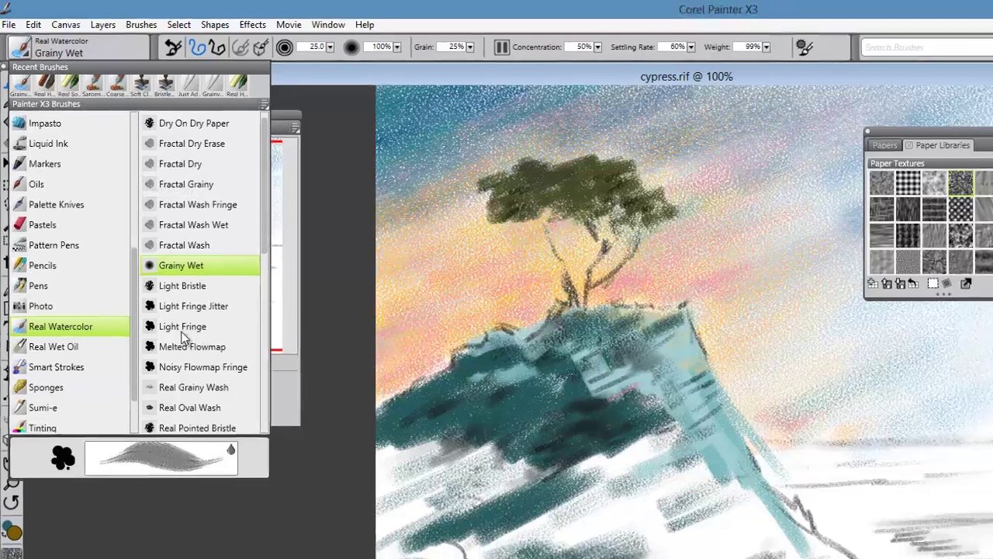
pyautogui.click(183, 330)
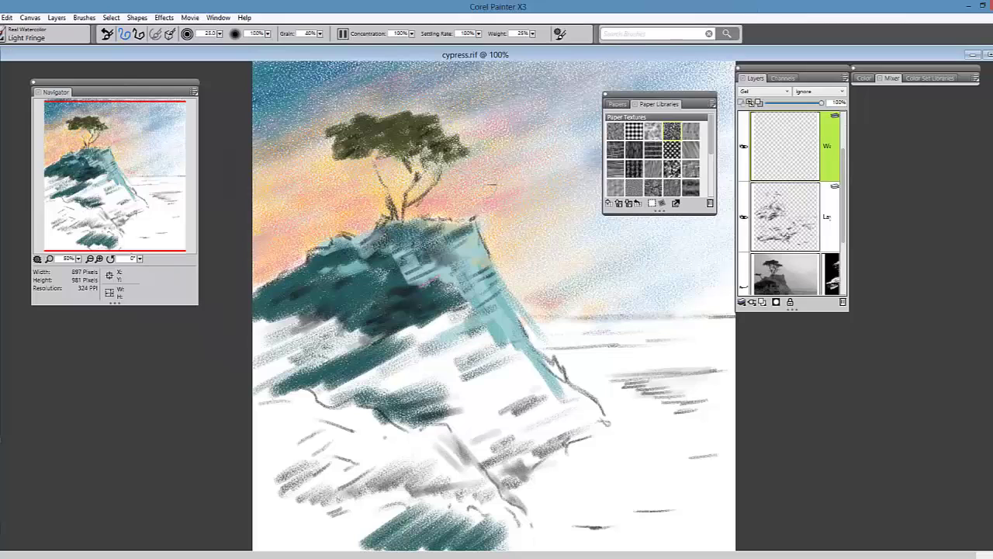
pyautogui.moveTo(473, 185)
pyautogui.mouseDown()
pyautogui.moveTo(526, 220)
pyautogui.moveTo(529, 241)
pyautogui.moveTo(504, 223)
pyautogui.moveTo(519, 258)
pyautogui.moveTo(501, 231)
pyautogui.moveTo(529, 292)
pyautogui.moveTo(565, 289)
pyautogui.moveTo(529, 252)
pyautogui.mouseUp()
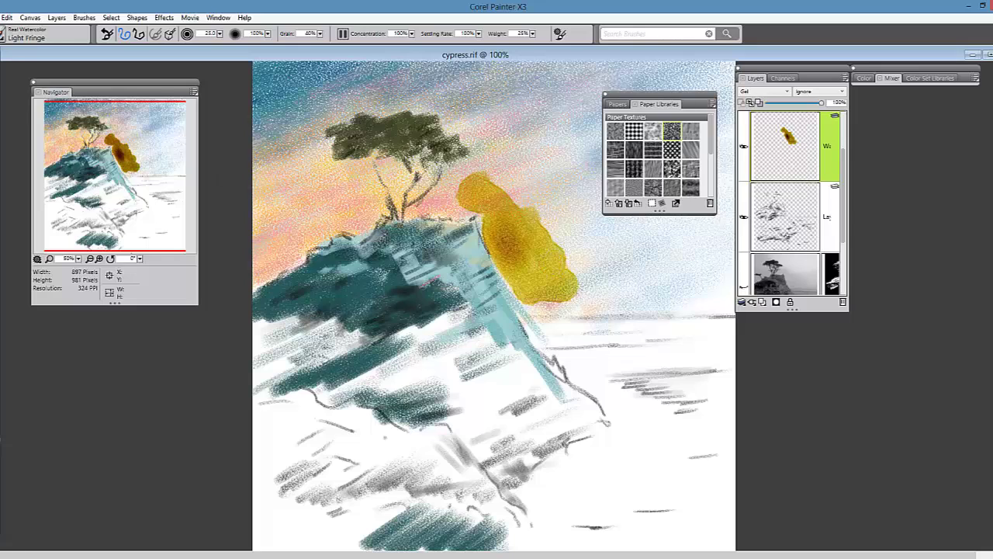
pyautogui.hotkey('ctrl', 'z')
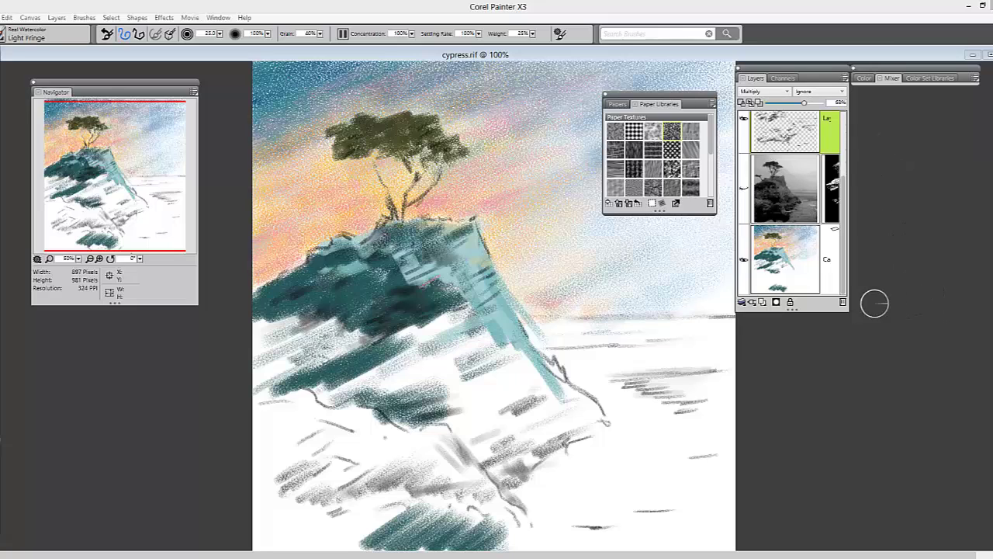
# Select the Canvas layer and choose the Charcoal & Conte brush Real Hard Conte, reset to its default settings.
pyautogui.click(803, 275)
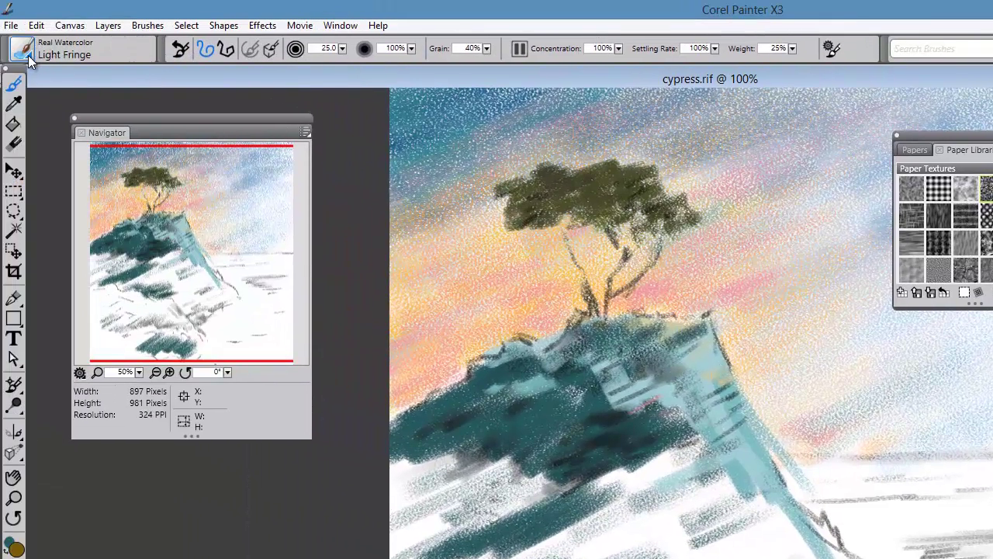
pyautogui.click(25, 53)
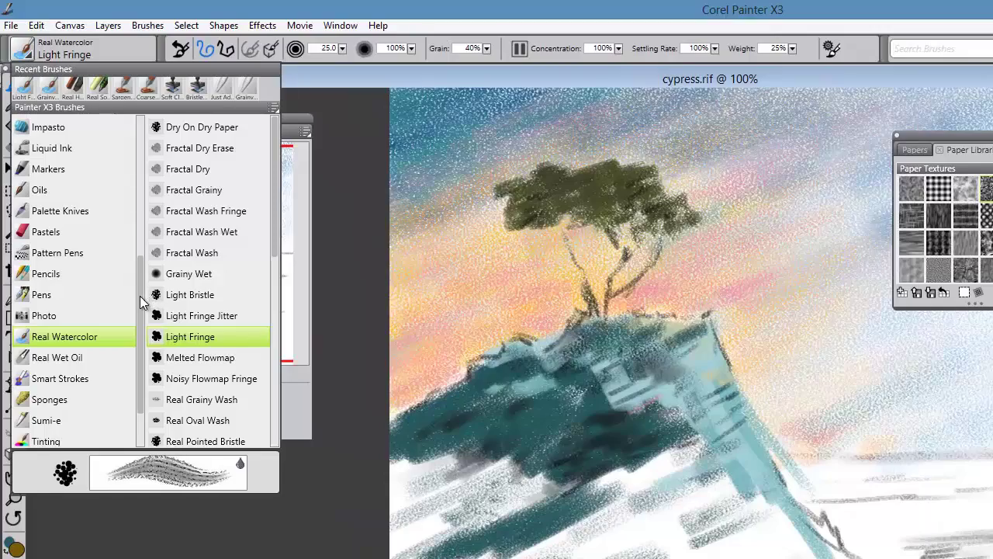
pyautogui.moveTo(141, 292); pyautogui.dragTo(161, 186)
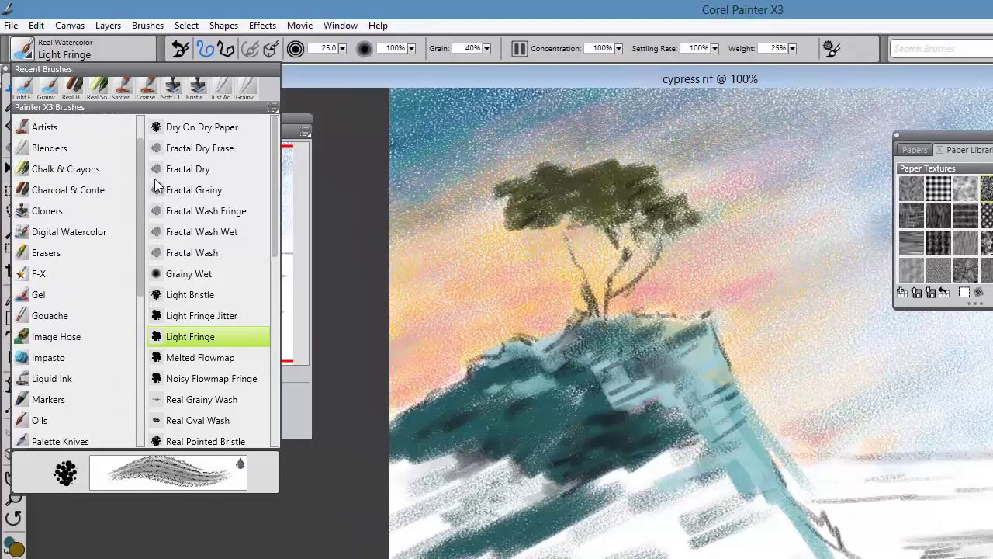
pyautogui.click(83, 191)
pyautogui.click(194, 273)
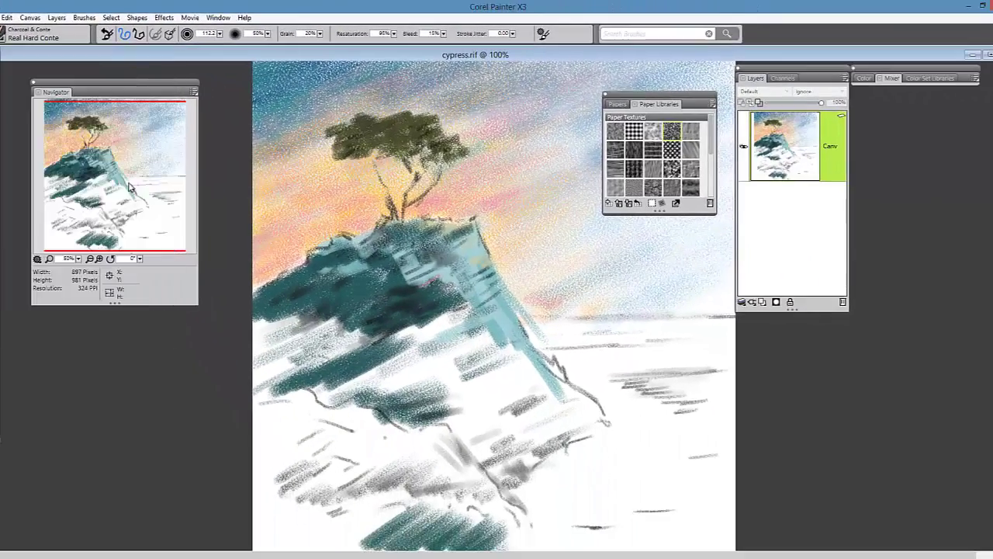
pyautogui.click(107, 35)
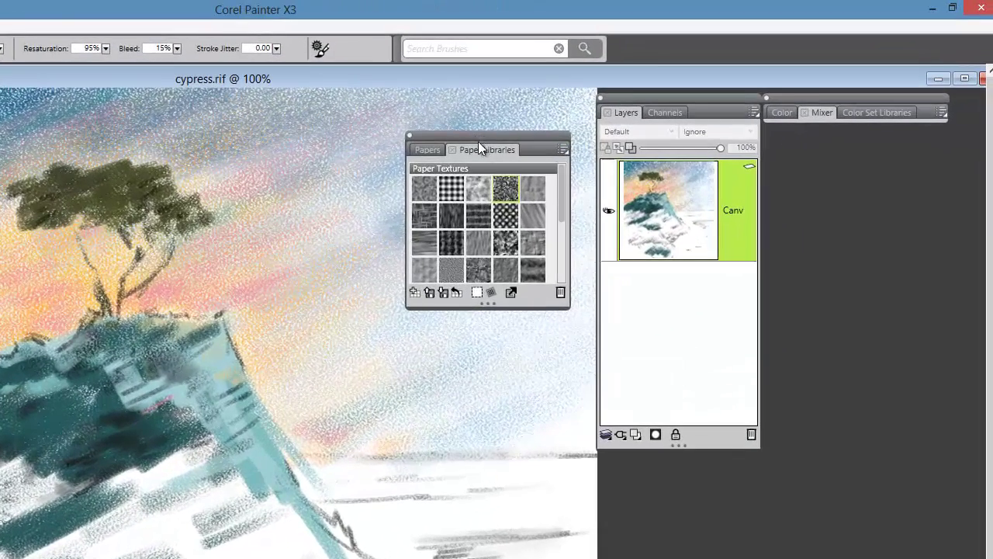
# Move the Paper Libraries panel off the painting and display the Color panel beside the Layers panel.
pyautogui.moveTo(653, 100); pyautogui.dragTo(888, 192)
pyautogui.moveTo(816, 279); pyautogui.dragTo(871, 235)
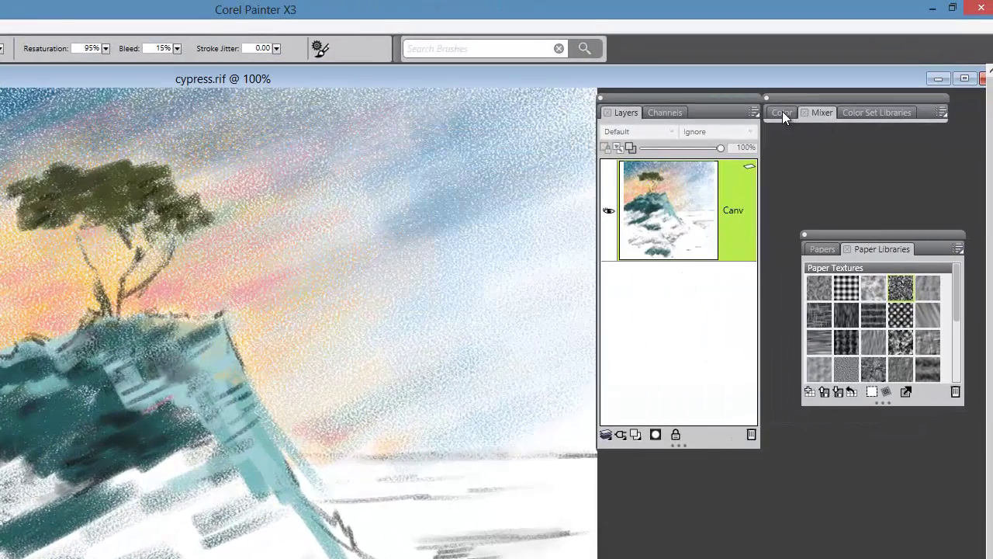
pyautogui.click(784, 114)
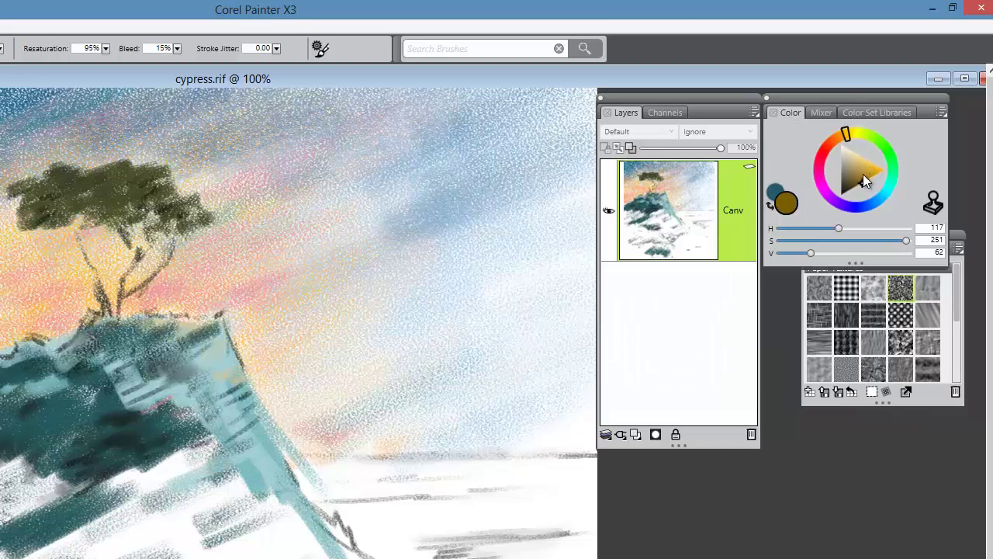
# Try different color shades and hues on the color wheel, from gold through yellow-green to light blue.
pyautogui.moveTo(863, 174)
pyautogui.mouseDown()
pyautogui.moveTo(851, 172)
pyautogui.moveTo(866, 166)
pyautogui.mouseUp()
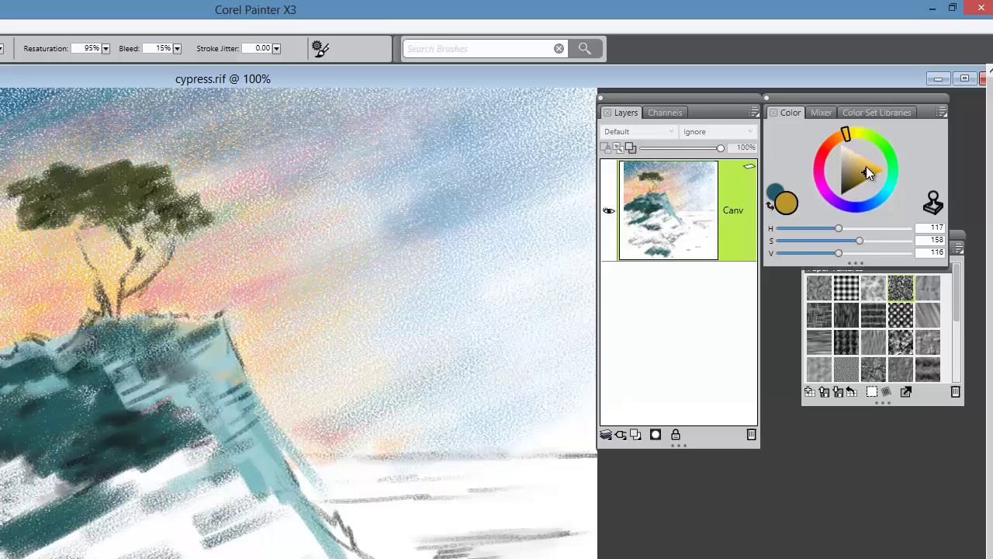
pyautogui.moveTo(848, 134)
pyautogui.mouseDown()
pyautogui.moveTo(883, 154)
pyautogui.moveTo(864, 134)
pyautogui.mouseUp()
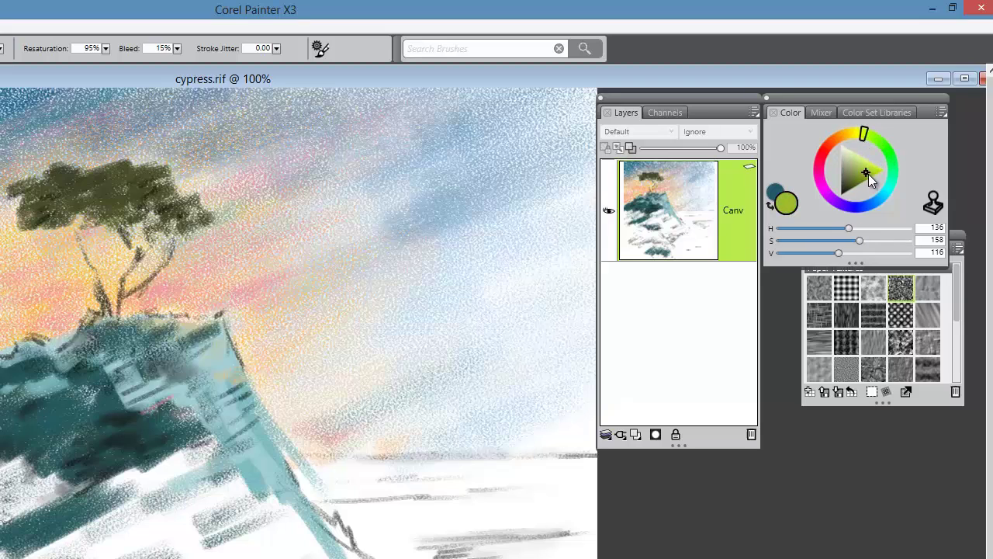
pyautogui.moveTo(868, 174)
pyautogui.mouseDown()
pyautogui.moveTo(856, 169)
pyautogui.moveTo(872, 175)
pyautogui.moveTo(864, 172)
pyautogui.mouseUp()
pyautogui.moveTo(863, 133)
pyautogui.mouseDown()
pyautogui.moveTo(884, 155)
pyautogui.moveTo(883, 196)
pyautogui.moveTo(862, 166)
pyautogui.mouseUp()
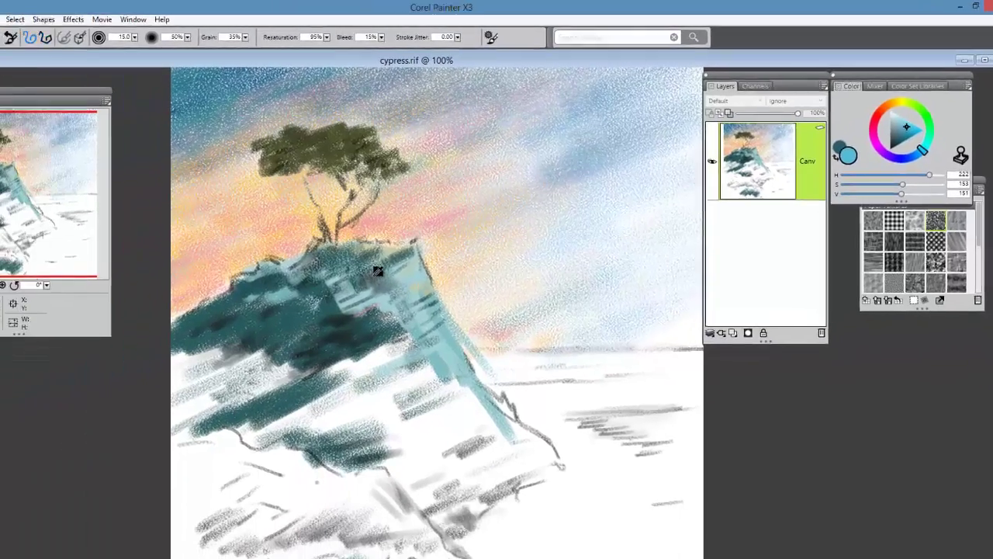
# Try sampling colors for the brush directly from the cliff and the tree's foliage.
pyautogui.keyDown('alt'); pyautogui.click(169, 356); pyautogui.keyUp('alt')
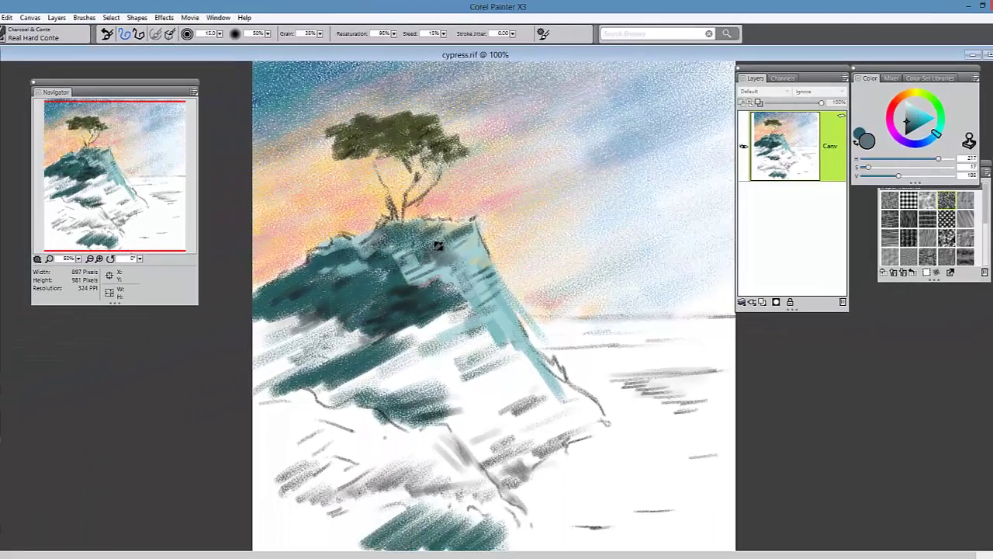
pyautogui.keyDown('alt'); pyautogui.click(370, 202); pyautogui.keyUp('alt')
pyautogui.keyDown('alt'); pyautogui.click(427, 149); pyautogui.keyUp('alt')
pyautogui.keyDown('alt'); pyautogui.click(410, 134); pyautogui.keyUp('alt')
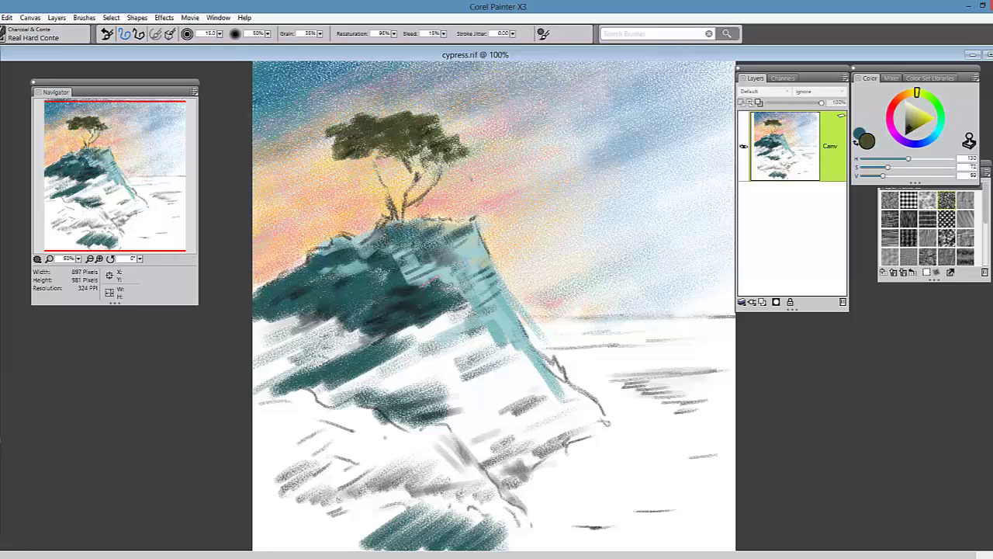
# Sample the foliage's olive green, lighten it and paint lighter strokes across the upper foliage of the tree.
pyautogui.keyDown('alt'); pyautogui.click(405, 132); pyautogui.keyUp('alt')
pyautogui.moveTo(913, 131); pyautogui.dragTo(917, 122)
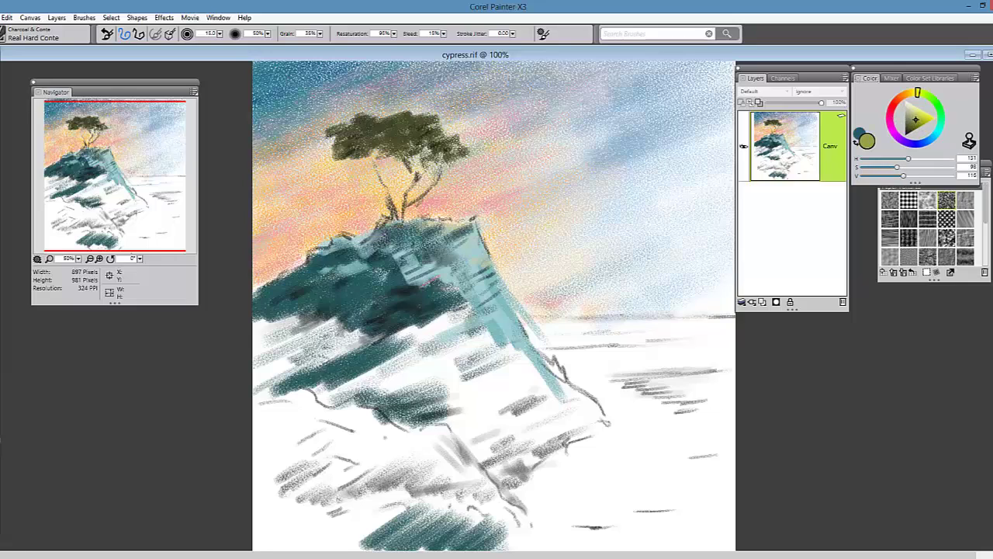
pyautogui.moveTo(399, 126)
pyautogui.mouseDown()
pyautogui.moveTo(431, 123)
pyautogui.moveTo(436, 142)
pyautogui.moveTo(412, 130)
pyautogui.moveTo(415, 120)
pyautogui.moveTo(413, 141)
pyautogui.moveTo(415, 122)
pyautogui.moveTo(355, 122)
pyautogui.mouseUp()
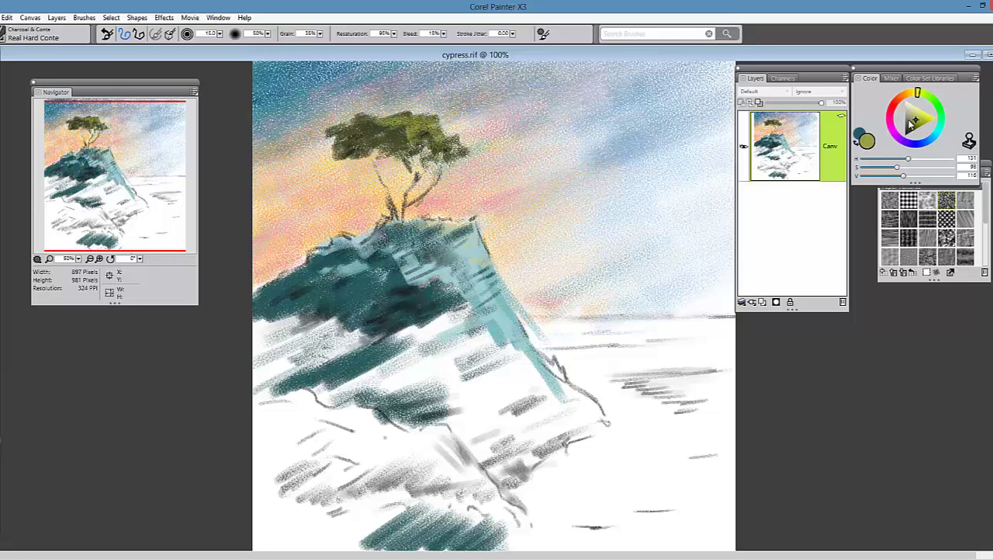
# Darken the color to an olive with H 131, S 80, V 50 and paint shadows on the lower foliage.
pyautogui.moveTo(912, 124); pyautogui.dragTo(908, 124)
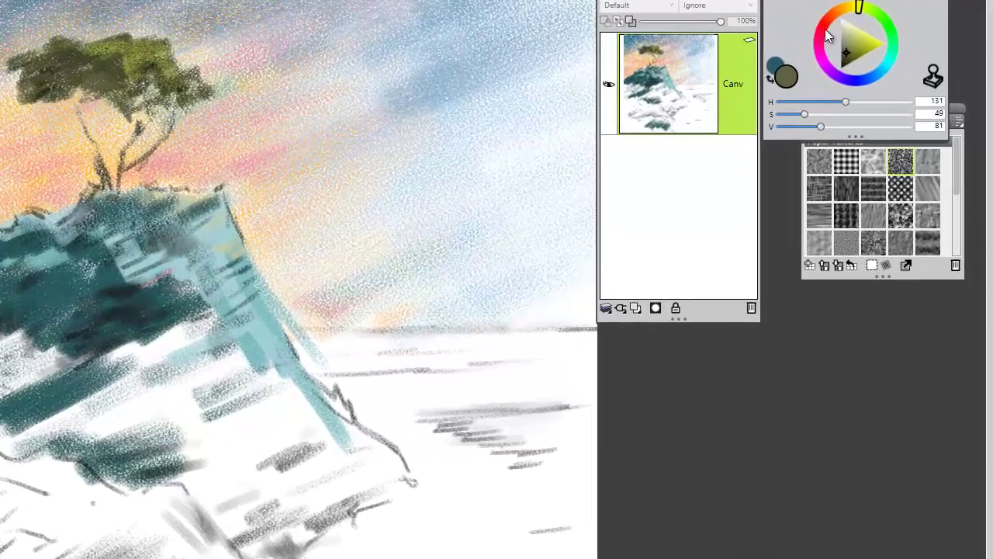
pyautogui.click(911, 124)
pyautogui.moveTo(850, 54); pyautogui.dragTo(846, 59)
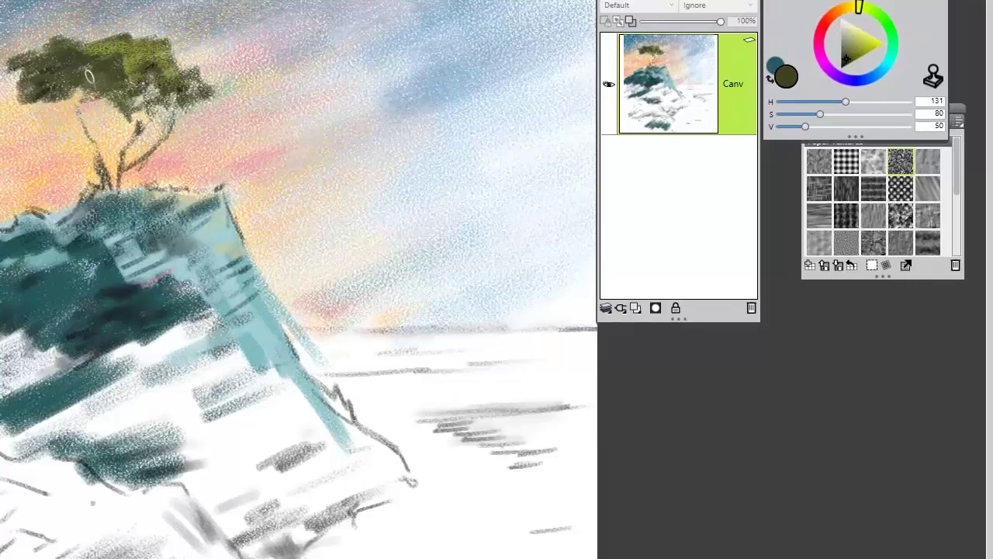
pyautogui.moveTo(81, 80)
pyautogui.mouseDown()
pyautogui.moveTo(57, 79)
pyautogui.moveTo(80, 89)
pyautogui.moveTo(80, 101)
pyautogui.moveTo(54, 112)
pyautogui.moveTo(53, 99)
pyautogui.moveTo(76, 97)
pyautogui.mouseUp()
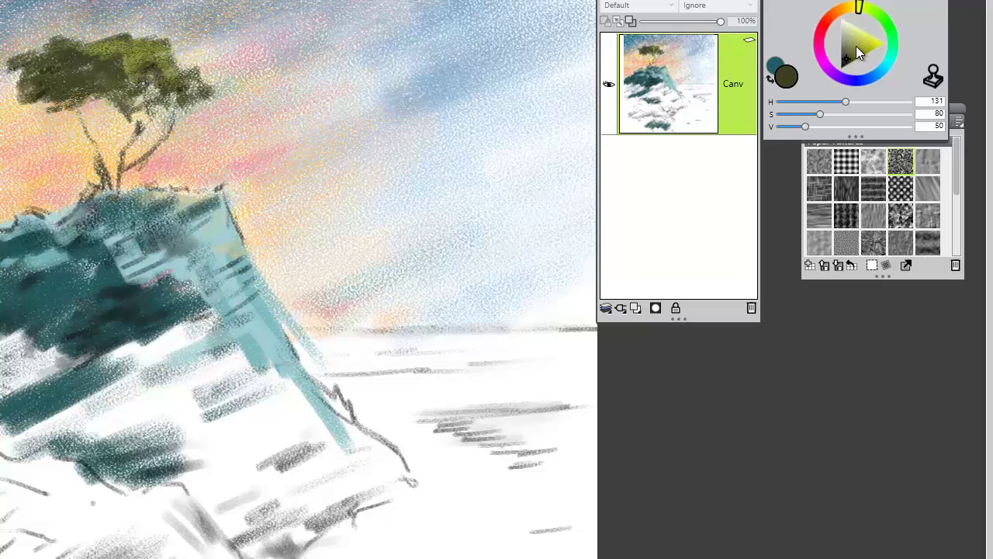
# Brighten the color to a vivid yellow-green and add highlights to the tree's upper foliage.
pyautogui.moveTo(860, 44); pyautogui.dragTo(869, 44)
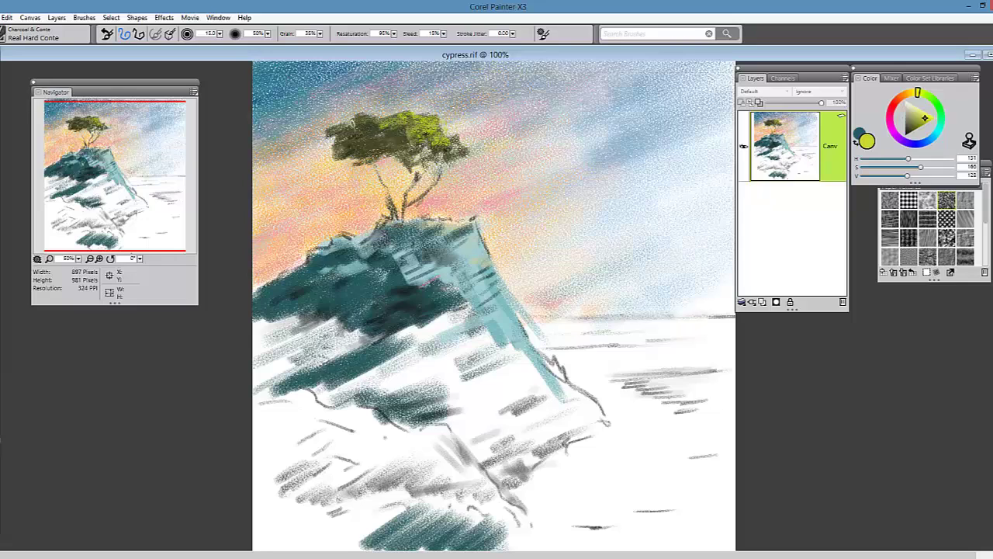
# Darken the color to a near-black olive, sample tones from the tree, and draw its thin branches and lower foliage.
pyautogui.moveTo(919, 124); pyautogui.dragTo(900, 141)
pyautogui.moveTo(383, 148); pyautogui.dragTo(400, 150)
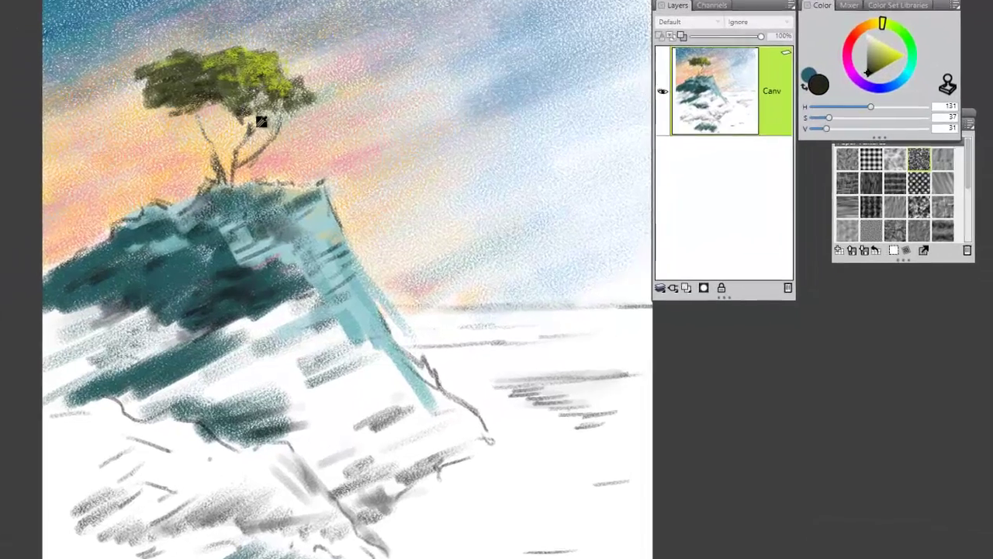
pyautogui.keyDown('alt'); pyautogui.click(415, 162); pyautogui.keyUp('alt')
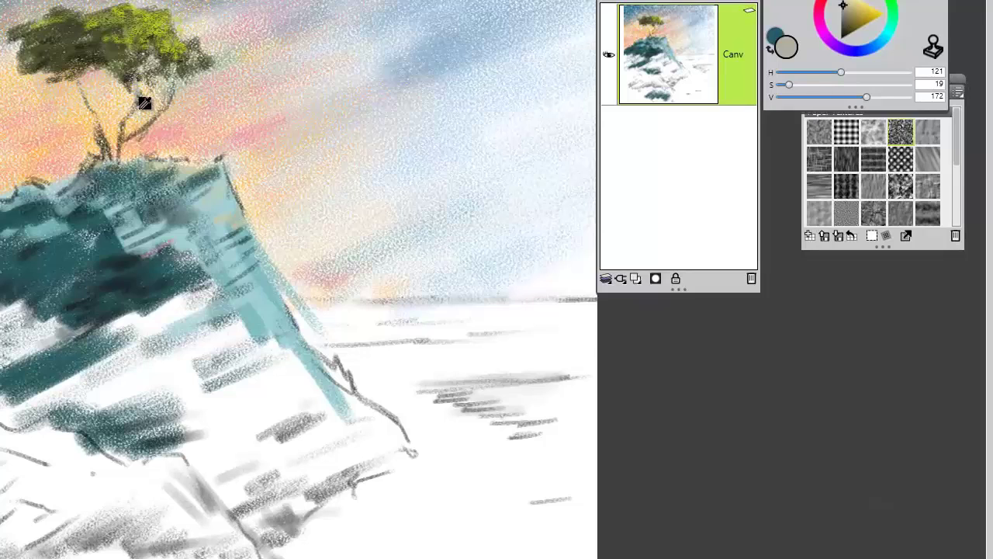
pyautogui.keyDown('alt'); pyautogui.click(153, 56); pyautogui.keyUp('alt')
pyautogui.keyDown('alt'); pyautogui.click(95, 56); pyautogui.keyUp('alt')
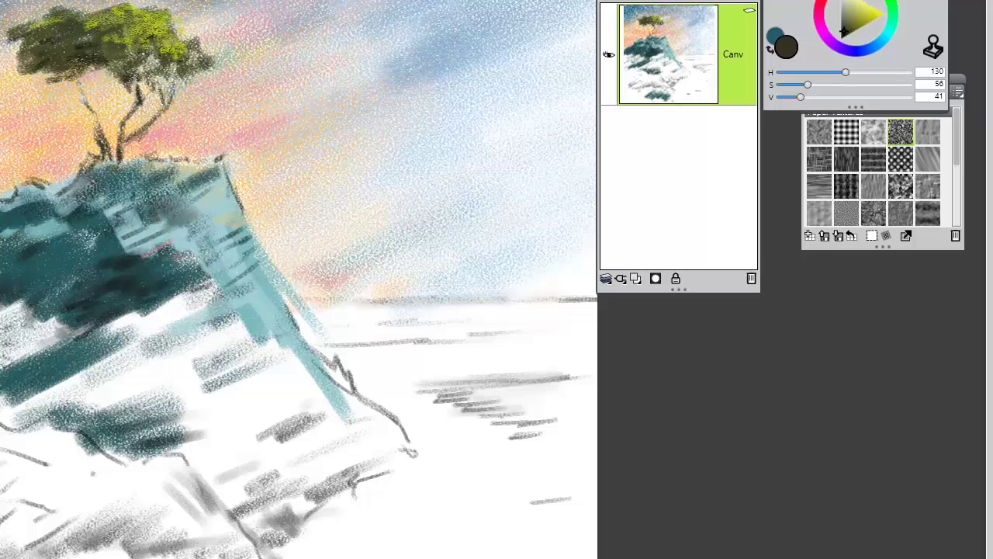
pyautogui.moveTo(91, 67)
pyautogui.mouseDown()
pyautogui.moveTo(96, 112)
pyautogui.moveTo(61, 73)
pyautogui.mouseUp()
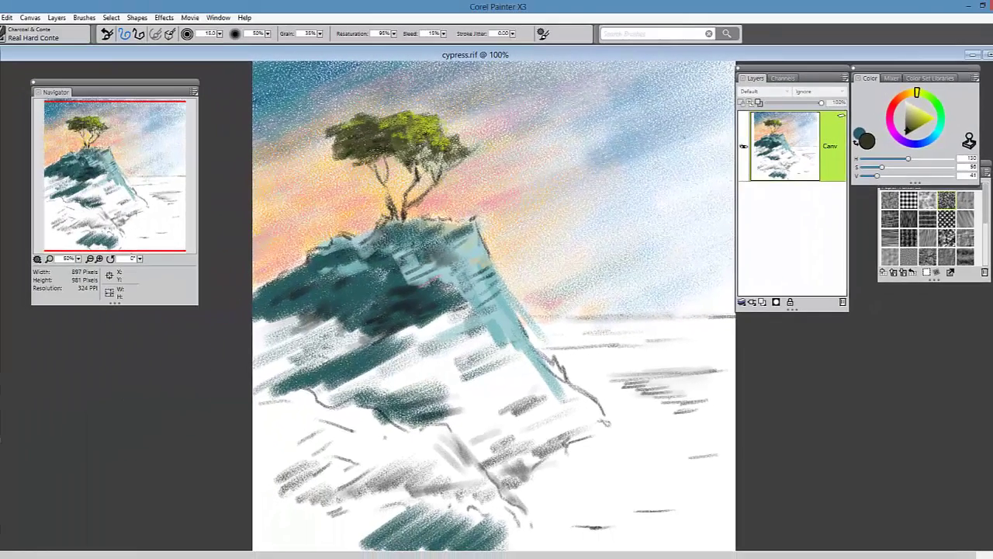
# Pick sunset tones, enlarge the brush to 31.8 and paint peach and orange strokes across the sky beside the tree.
pyautogui.keyDown('alt'); pyautogui.click(646, 146); pyautogui.keyUp('alt')
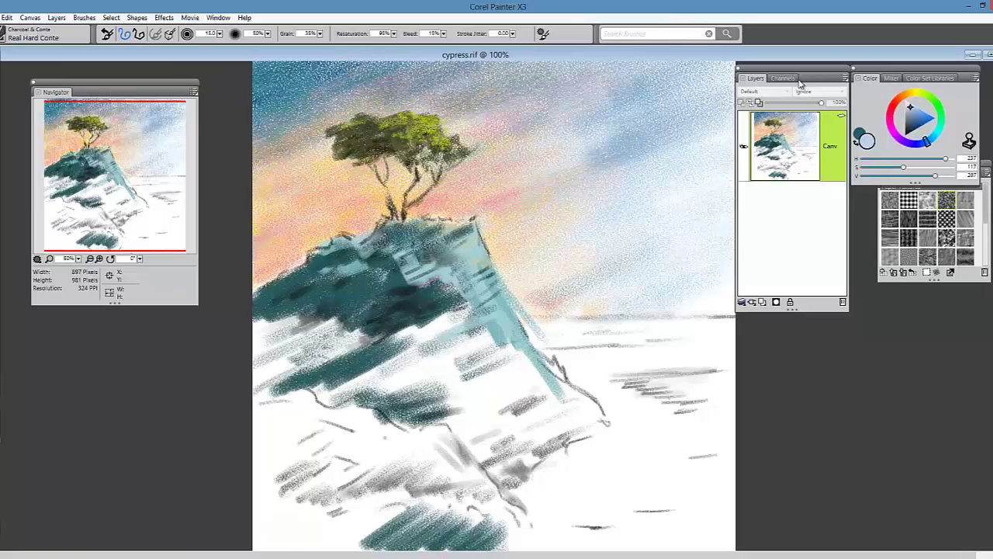
pyautogui.moveTo(916, 117); pyautogui.dragTo(912, 118)
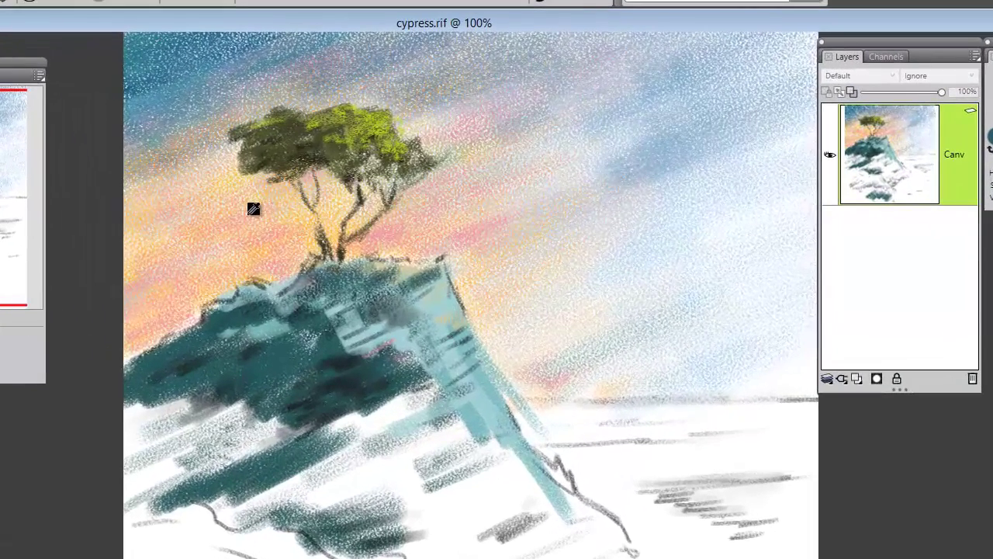
pyautogui.click(644, 188)
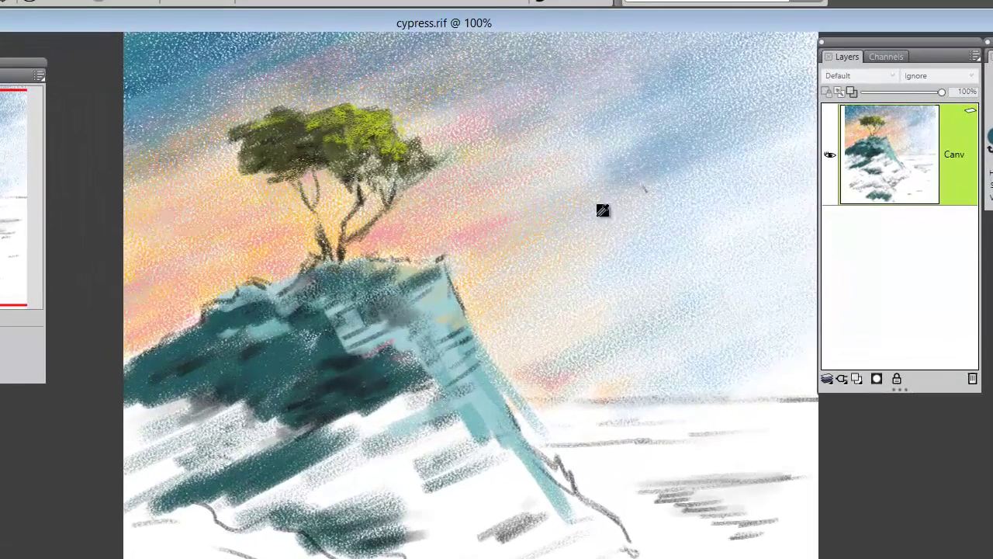
pyautogui.moveTo(593, 211); pyautogui.dragTo(475, 270)
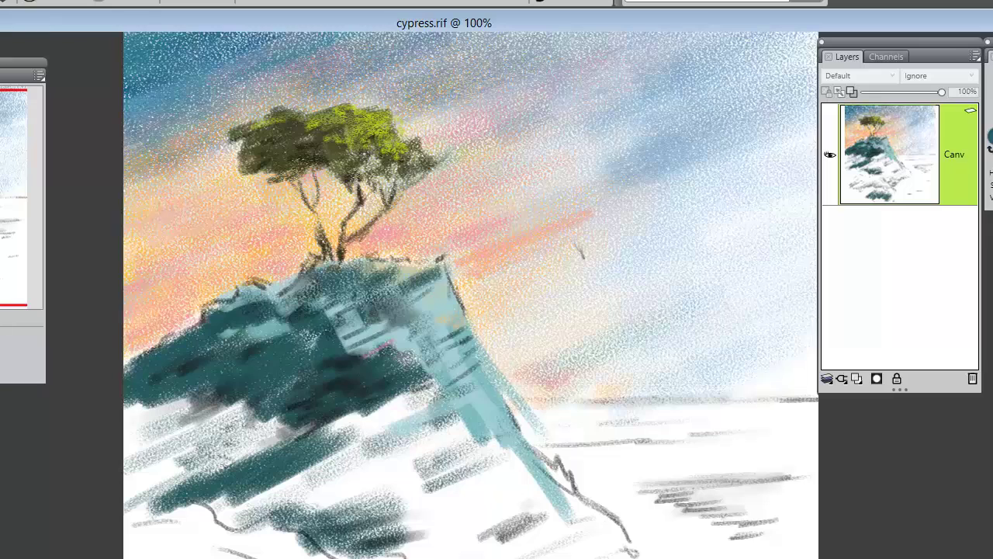
pyautogui.moveTo(575, 262)
pyautogui.mouseDown()
pyautogui.moveTo(564, 270)
pyautogui.moveTo(595, 245)
pyautogui.moveTo(561, 272)
pyautogui.mouseUp()
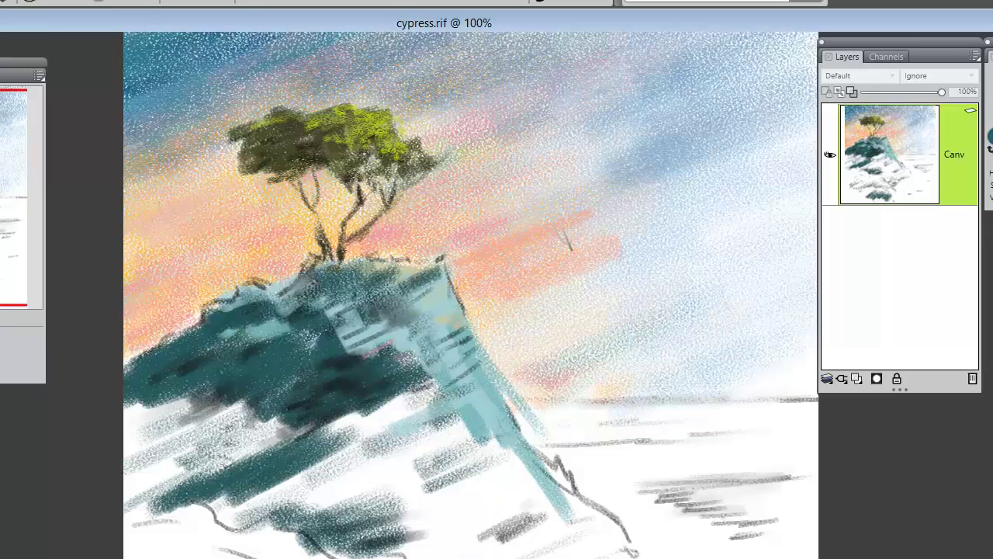
pyautogui.moveTo(466, 262); pyautogui.dragTo(559, 198)
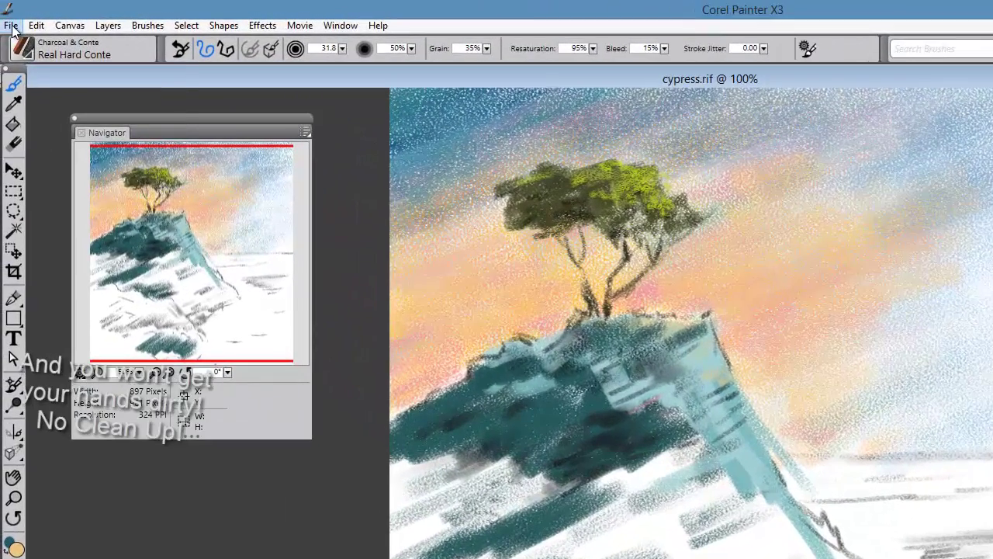
pyautogui.click(1, 17)
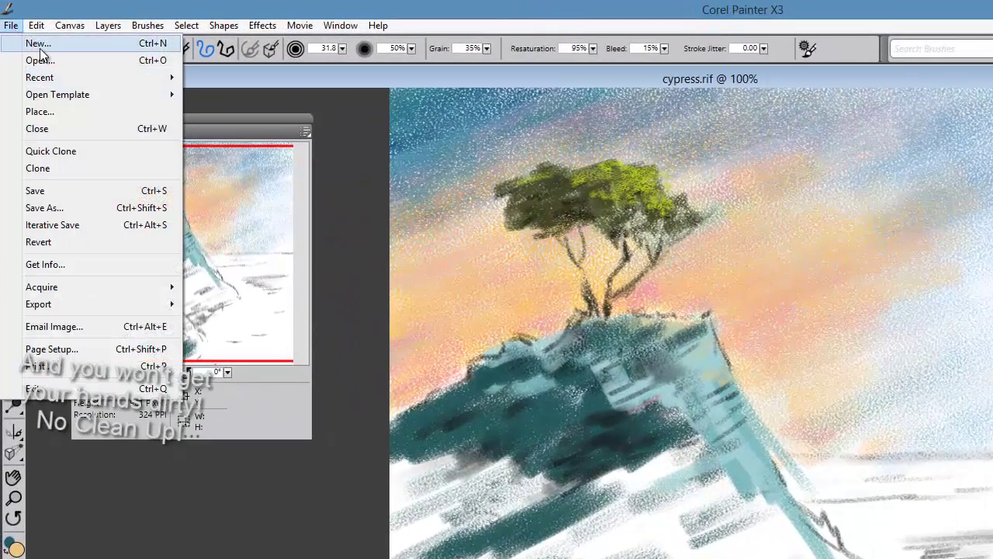
pyautogui.click(288, 498)
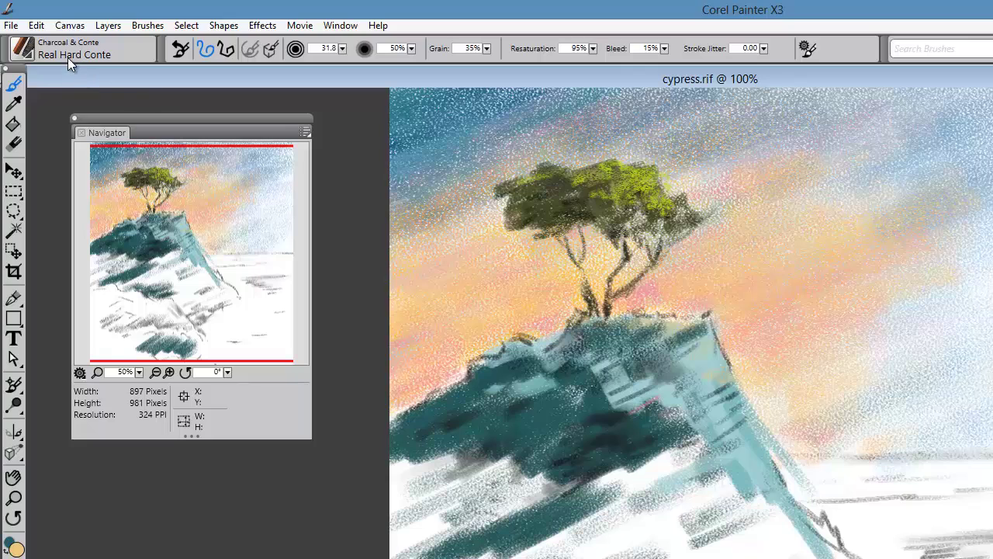
# Switch to the Real 2B Pencil from the Pencils category and set its grain to 30%.
pyautogui.click(28, 49)
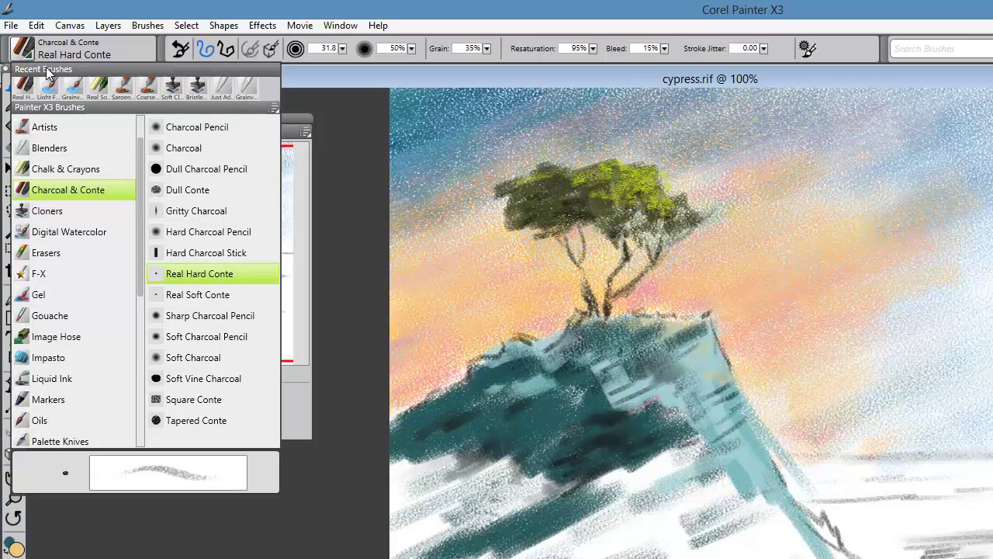
pyautogui.moveTo(142, 286); pyautogui.dragTo(146, 347)
pyautogui.click(49, 383)
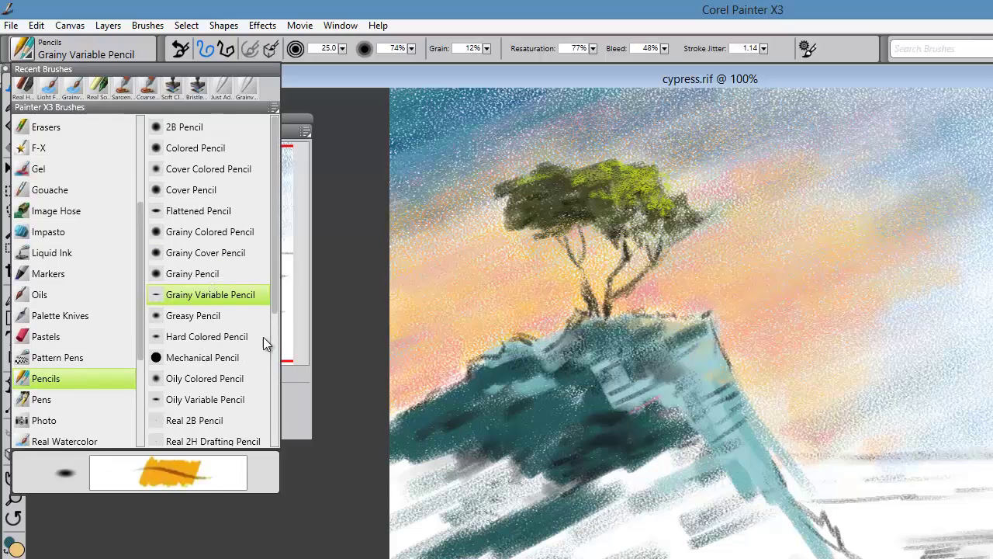
pyautogui.moveTo(276, 296); pyautogui.dragTo(269, 329)
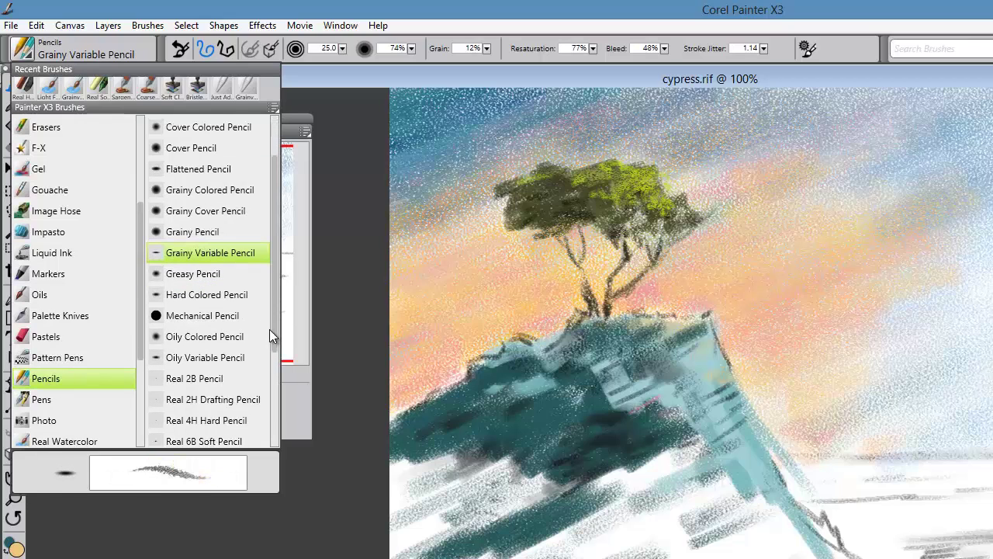
pyautogui.click(201, 380)
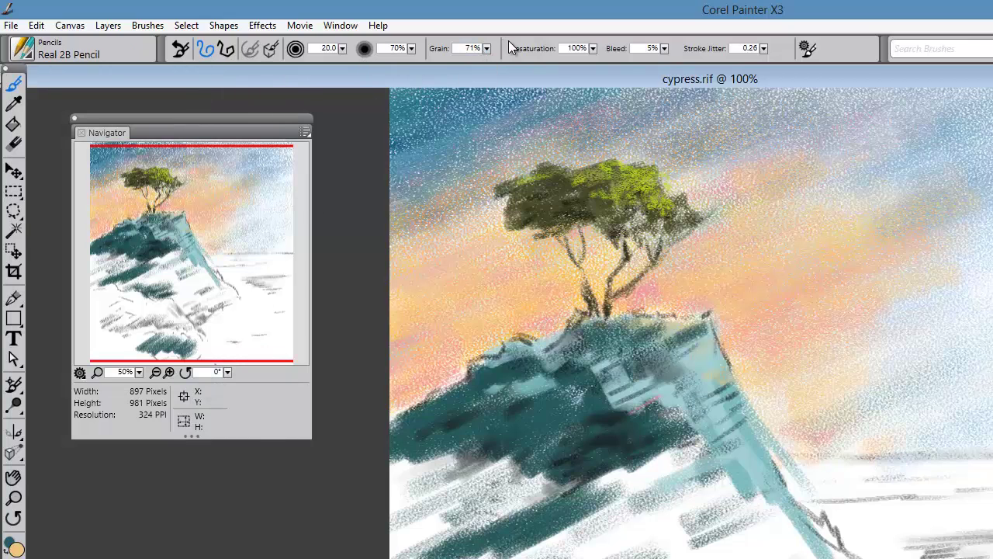
pyautogui.moveTo(488, 50); pyautogui.dragTo(423, 56)
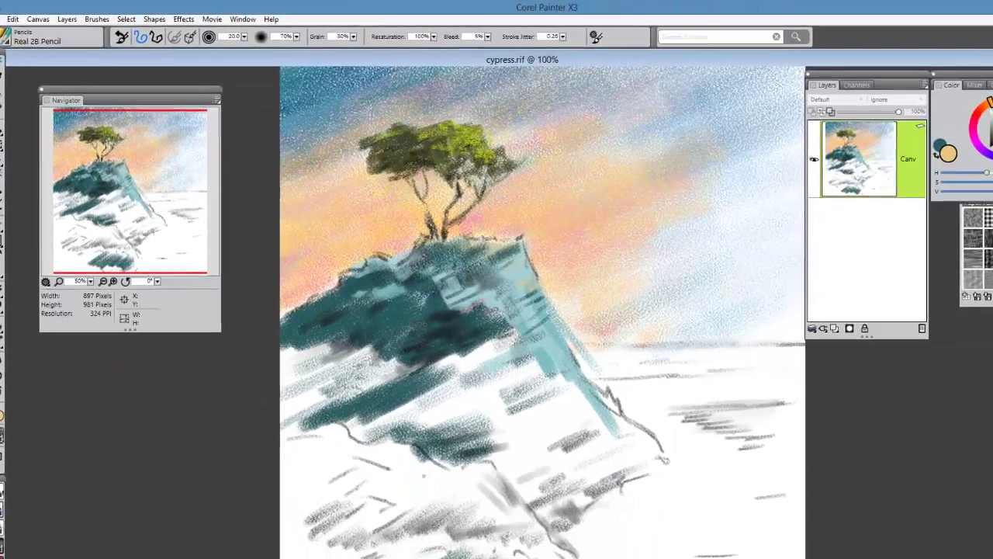
# Pick a dark gray with H 113, S 0, V 58 and sketch pencil outlines along the cliff edge and the horizon.
pyautogui.moveTo(917, 124); pyautogui.dragTo(904, 127)
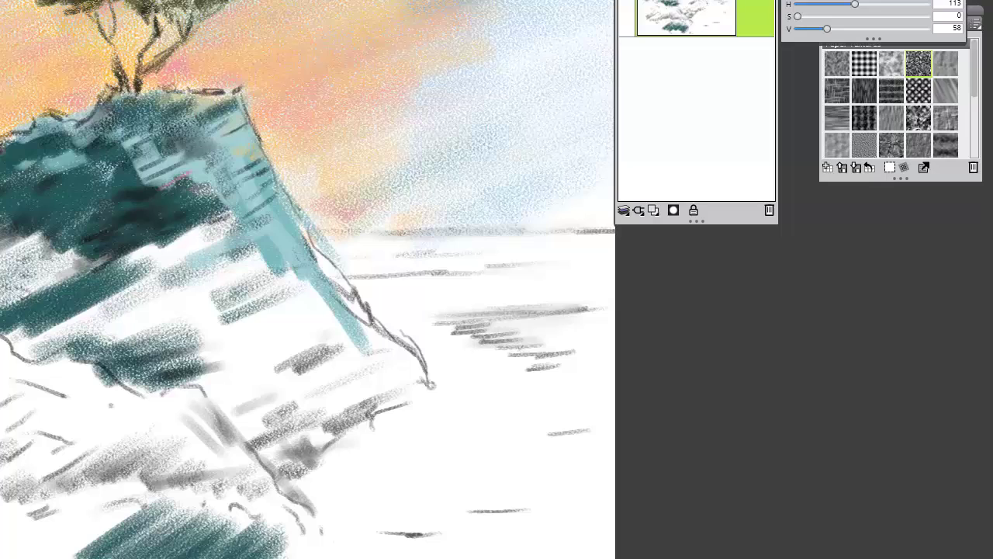
pyautogui.moveTo(349, 230); pyautogui.dragTo(512, 231)
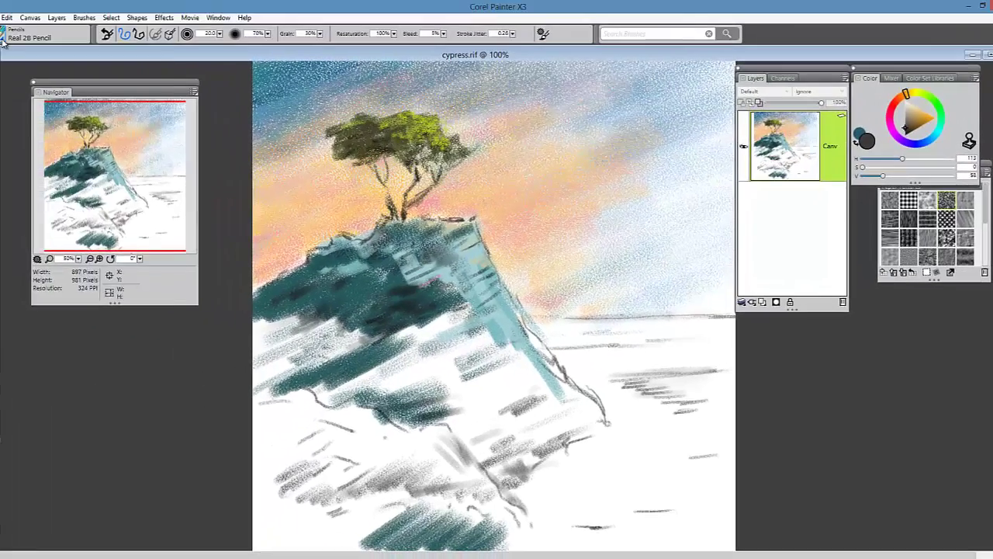
# Choose the Coarse Sargent Brush Jitter from the Artists category and smear strokes over the foliage and the cliff's upper edge.
pyautogui.click(3, 37)
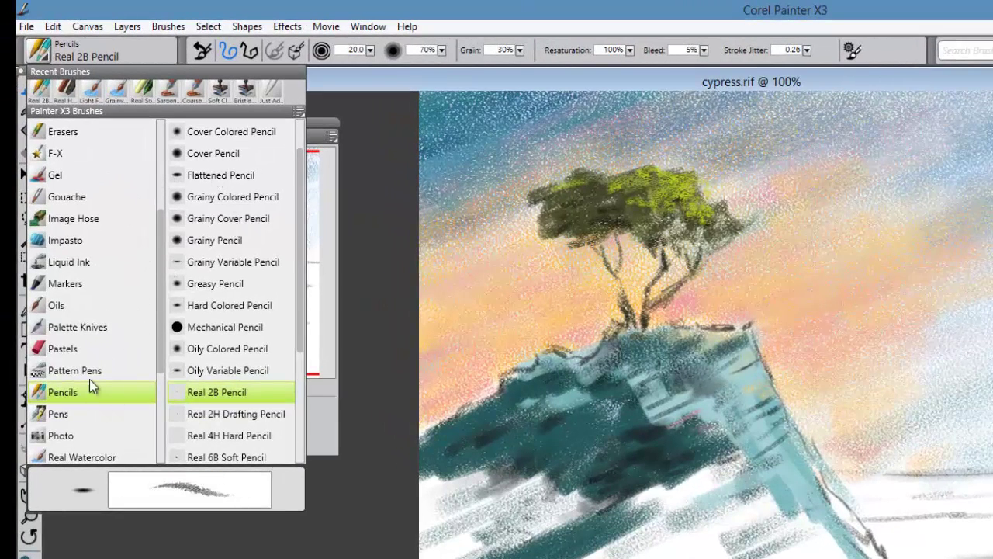
pyautogui.moveTo(158, 338); pyautogui.dragTo(161, 418)
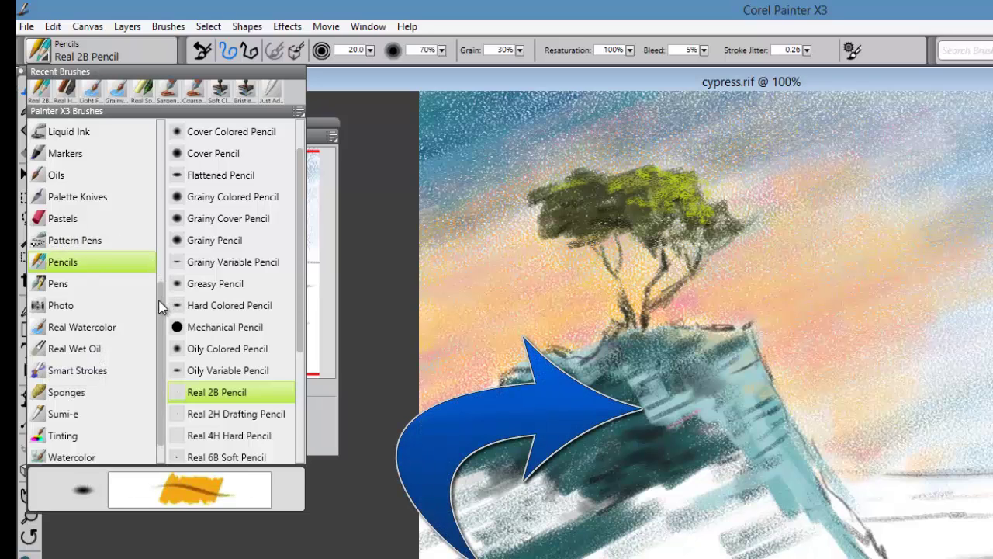
pyautogui.moveTo(161, 287); pyautogui.dragTo(172, 161)
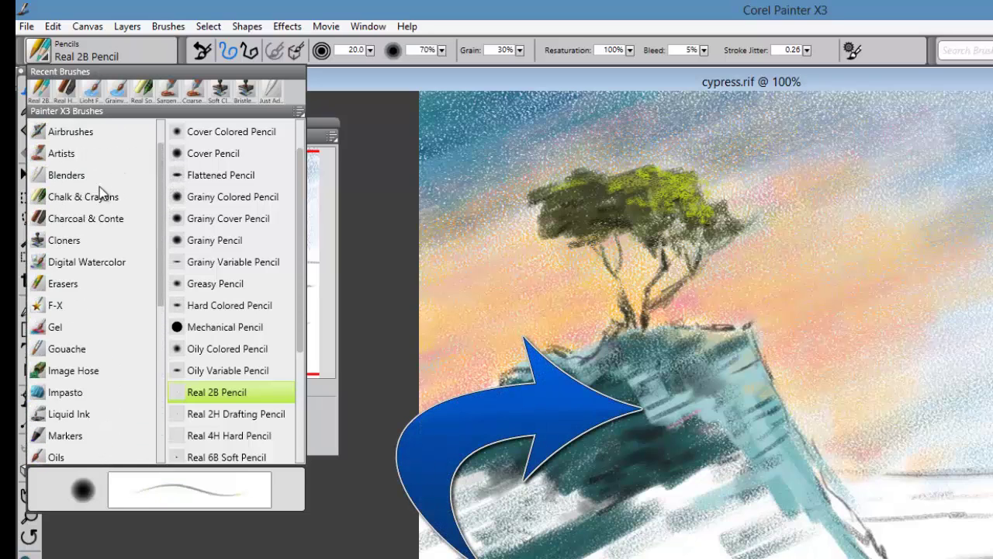
pyautogui.click(62, 155)
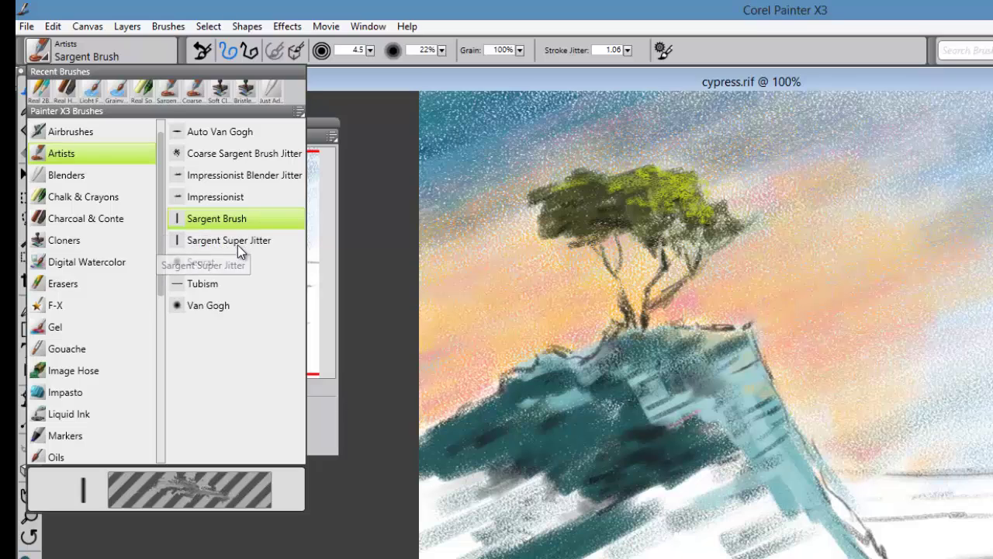
pyautogui.click(264, 159)
pyautogui.moveTo(646, 233)
pyautogui.mouseDown()
pyautogui.moveTo(669, 217)
pyautogui.moveTo(662, 210)
pyautogui.moveTo(682, 223)
pyautogui.mouseUp()
pyautogui.moveTo(643, 330)
pyautogui.mouseDown()
pyautogui.moveTo(618, 350)
pyautogui.moveTo(627, 351)
pyautogui.moveTo(606, 356)
pyautogui.moveTo(625, 341)
pyautogui.moveTo(528, 370)
pyautogui.mouseUp()
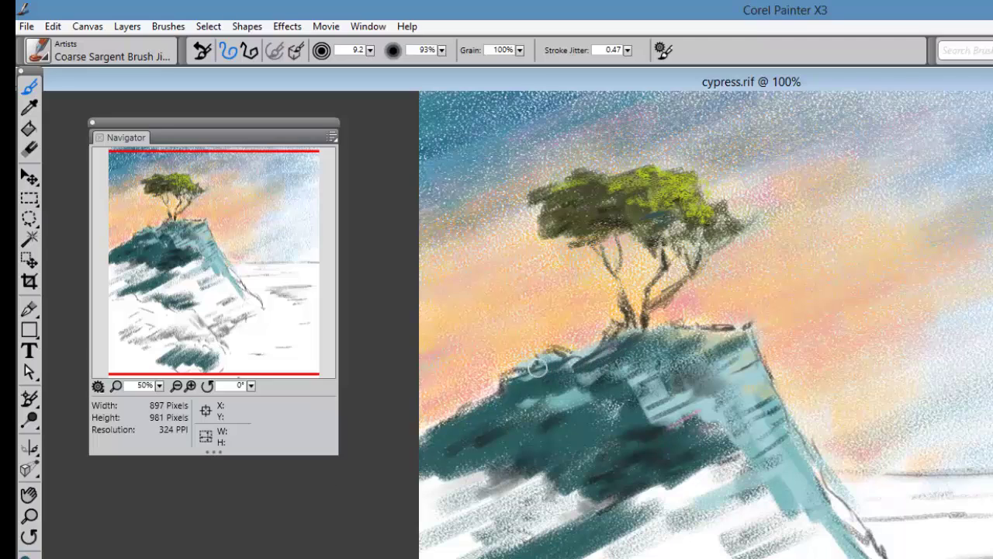
pyautogui.moveTo(634, 359); pyautogui.dragTo(594, 381)
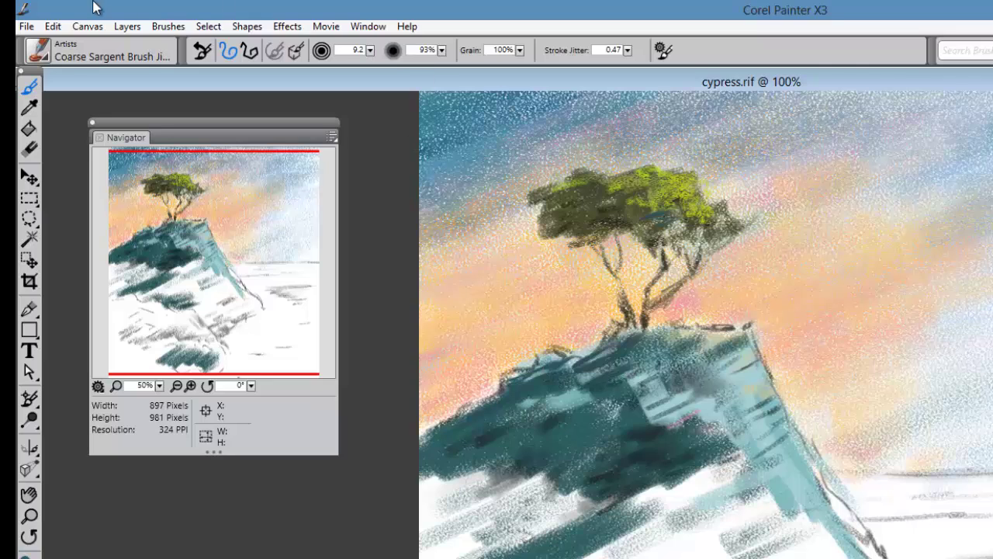
# Switch to the Grainy Water blender with size 6.5 and 0% resaturation, and blend the tree's foliage.
pyautogui.click(48, 62)
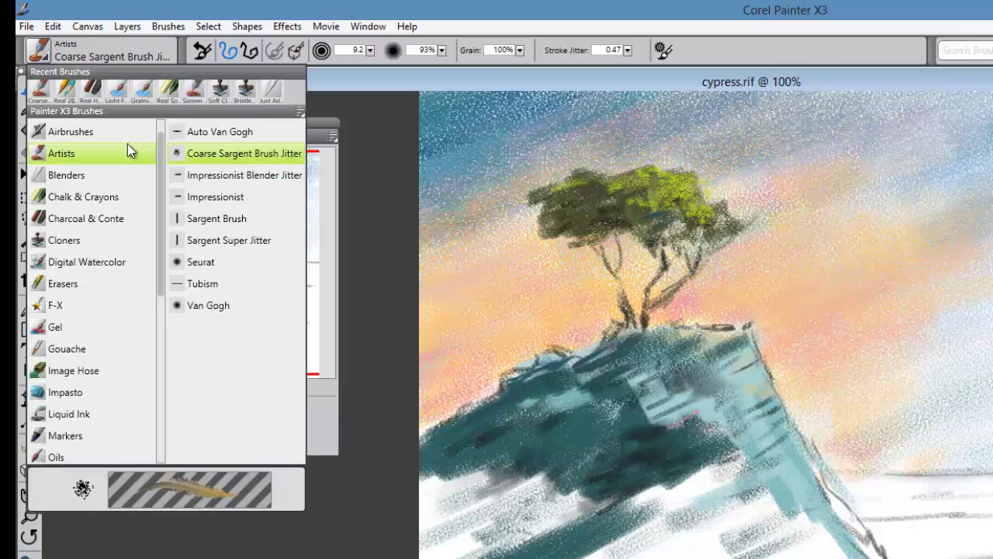
pyautogui.click(81, 174)
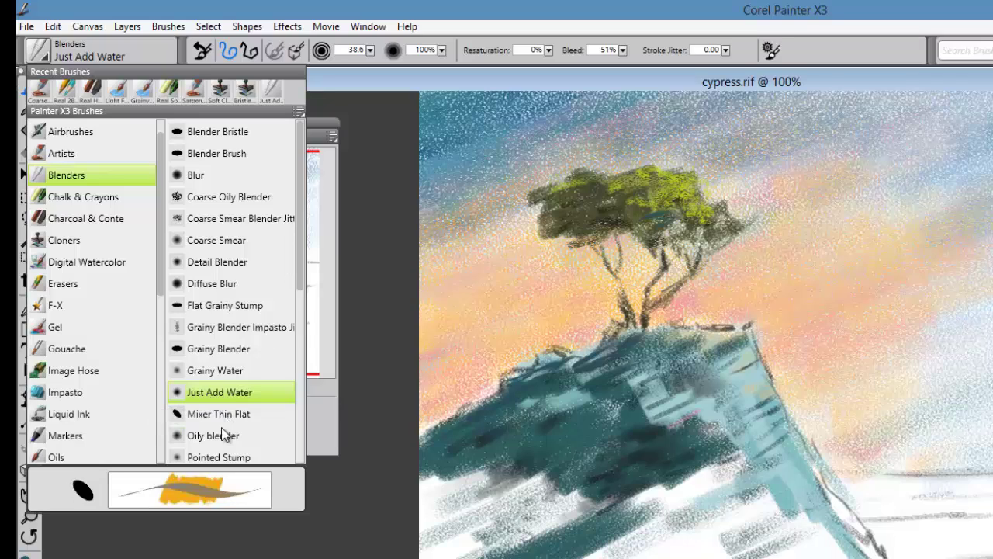
pyautogui.click(231, 374)
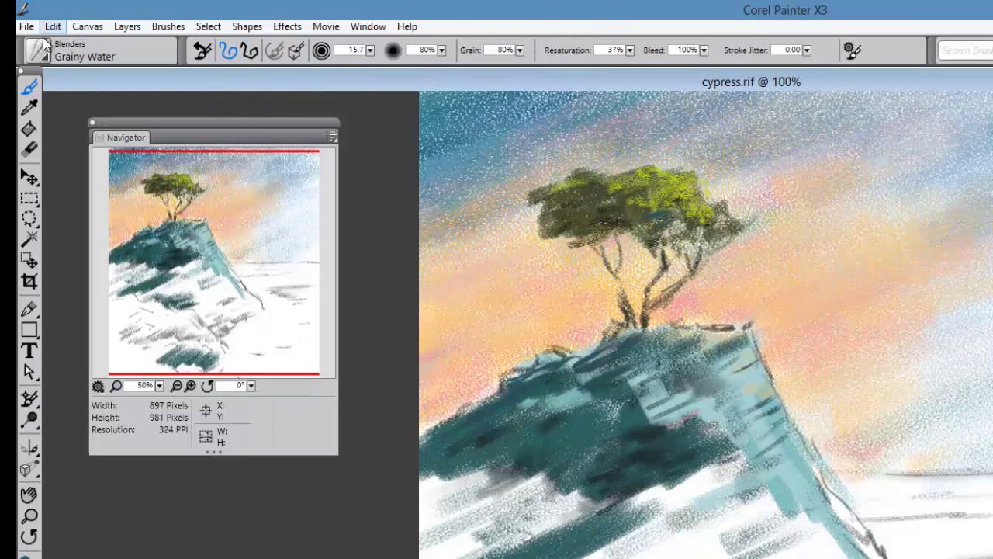
pyautogui.click(206, 55)
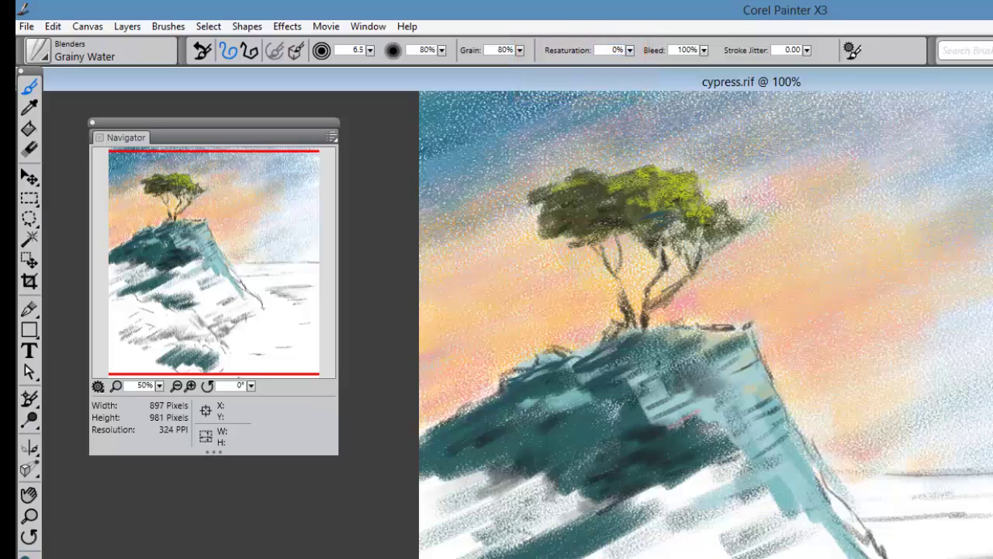
pyautogui.moveTo(736, 228)
pyautogui.mouseDown()
pyautogui.moveTo(659, 219)
pyautogui.moveTo(694, 197)
pyautogui.moveTo(675, 190)
pyautogui.moveTo(607, 210)
pyautogui.moveTo(629, 200)
pyautogui.moveTo(649, 206)
pyautogui.moveTo(613, 229)
pyautogui.moveTo(653, 190)
pyautogui.moveTo(605, 196)
pyautogui.moveTo(649, 213)
pyautogui.mouseUp()
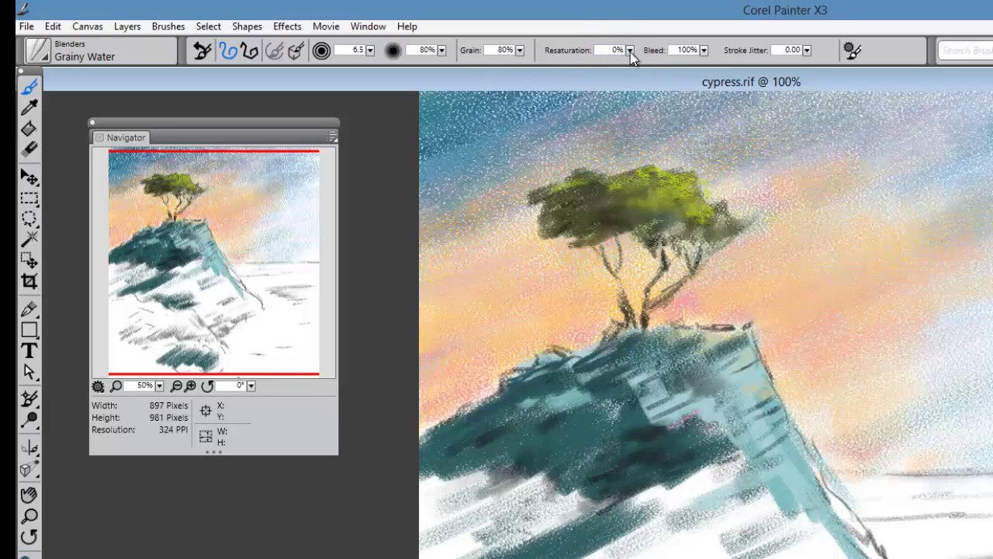
# Set the blender's resaturation to 35% and work yellow-green color into the upper foliage.
pyautogui.moveTo(630, 52); pyautogui.dragTo(694, 57)
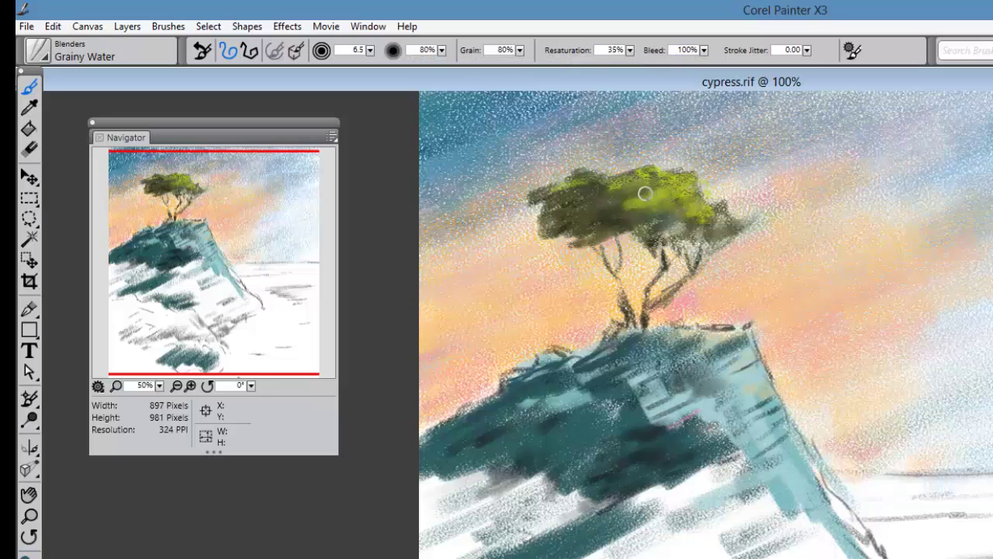
pyautogui.moveTo(644, 193)
pyautogui.mouseDown()
pyautogui.moveTo(620, 191)
pyautogui.moveTo(627, 182)
pyautogui.moveTo(680, 187)
pyautogui.moveTo(638, 207)
pyautogui.moveTo(668, 207)
pyautogui.moveTo(653, 214)
pyautogui.moveTo(610, 207)
pyautogui.moveTo(612, 190)
pyautogui.moveTo(596, 184)
pyautogui.moveTo(660, 177)
pyautogui.moveTo(694, 222)
pyautogui.mouseUp()
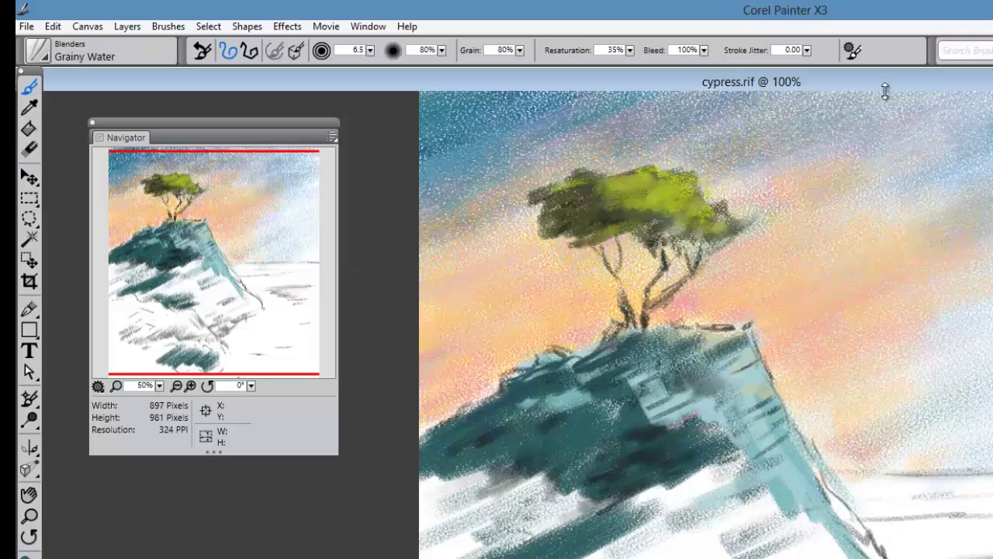
# Set the resaturation to 0% and blend the cliff's upper strokes, and raise the resaturation again.
pyautogui.click(630, 51)
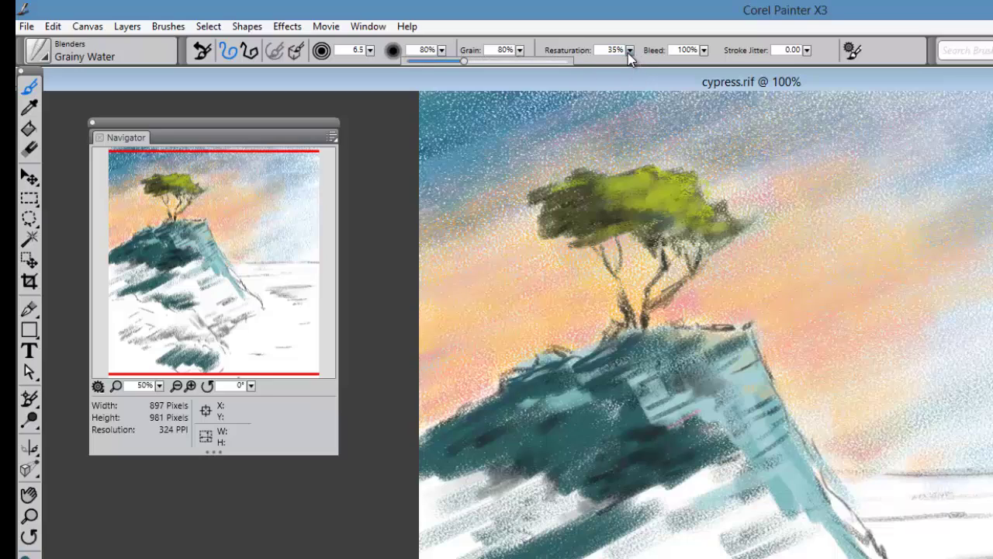
pyautogui.moveTo(628, 52); pyautogui.dragTo(555, 61)
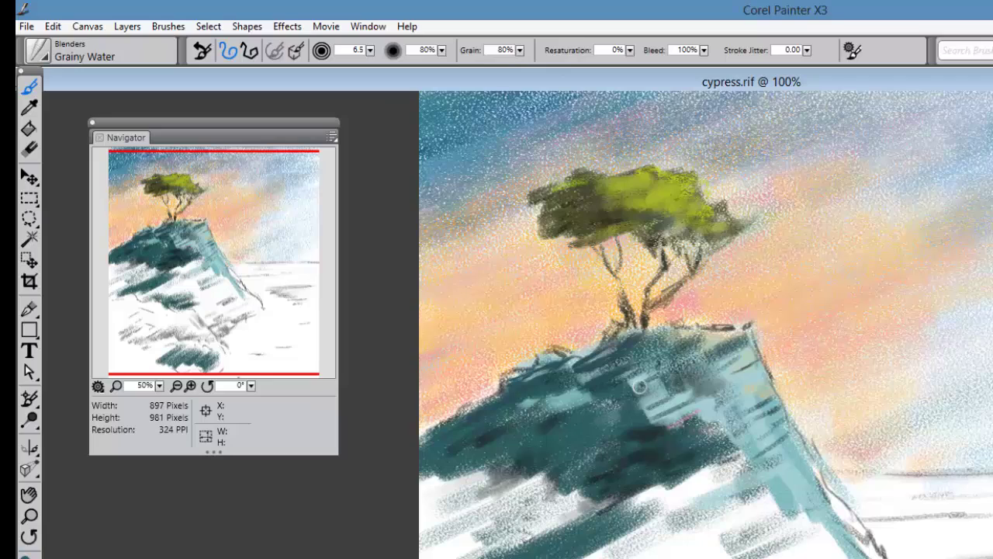
pyautogui.click(629, 50)
pyautogui.moveTo(413, 60); pyautogui.dragTo(481, 62)
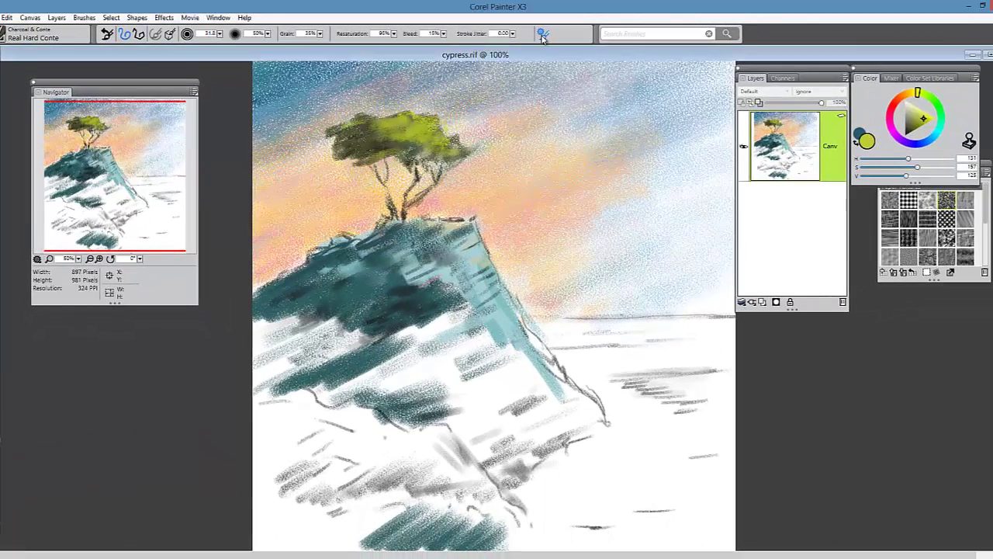
# Open the advanced brush controls for the Real Hard Conte and place them over the canvas beside the Layers panel.
pyautogui.click(543, 35)
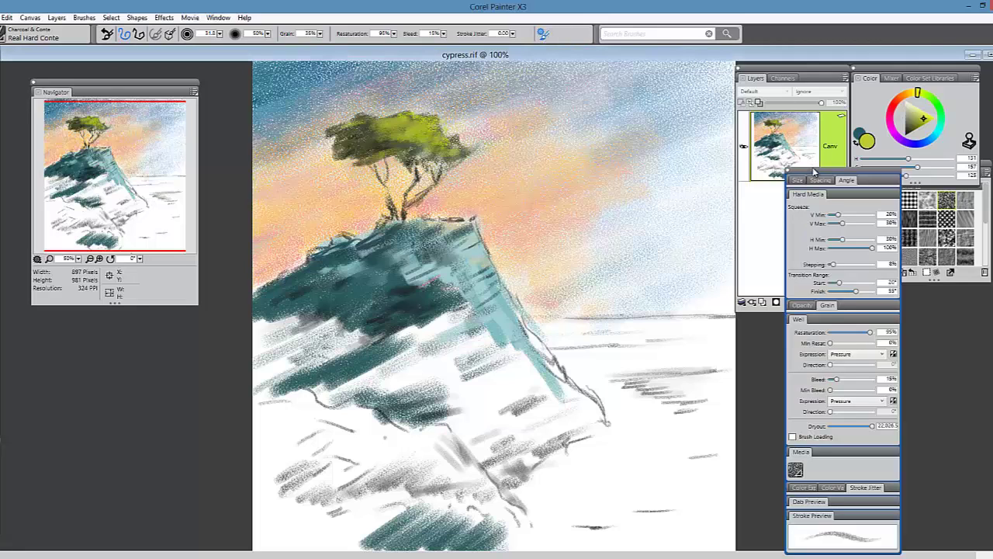
pyautogui.moveTo(814, 171)
pyautogui.mouseDown()
pyautogui.moveTo(722, 127)
pyautogui.moveTo(657, 56)
pyautogui.mouseUp()
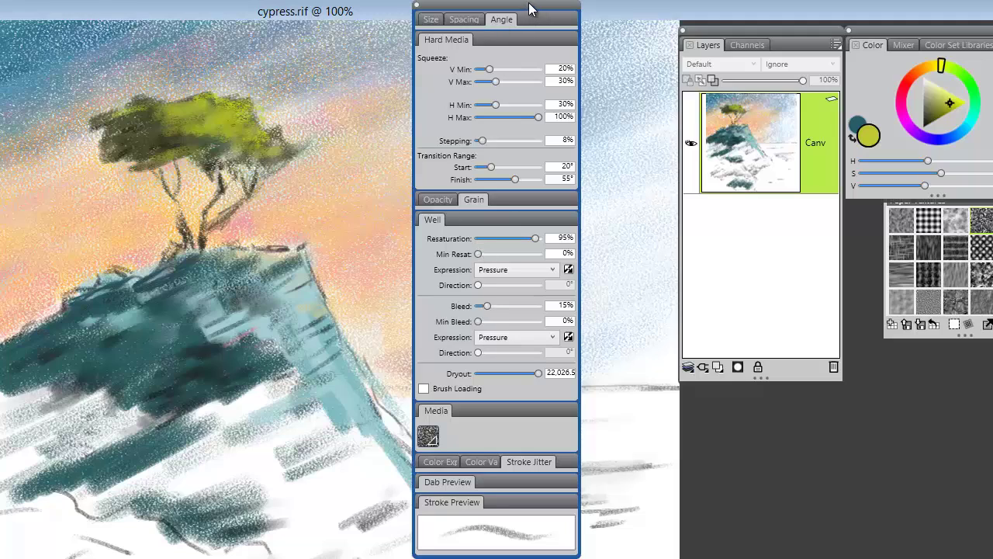
pyautogui.moveTo(532, 8); pyautogui.dragTo(601, 21)
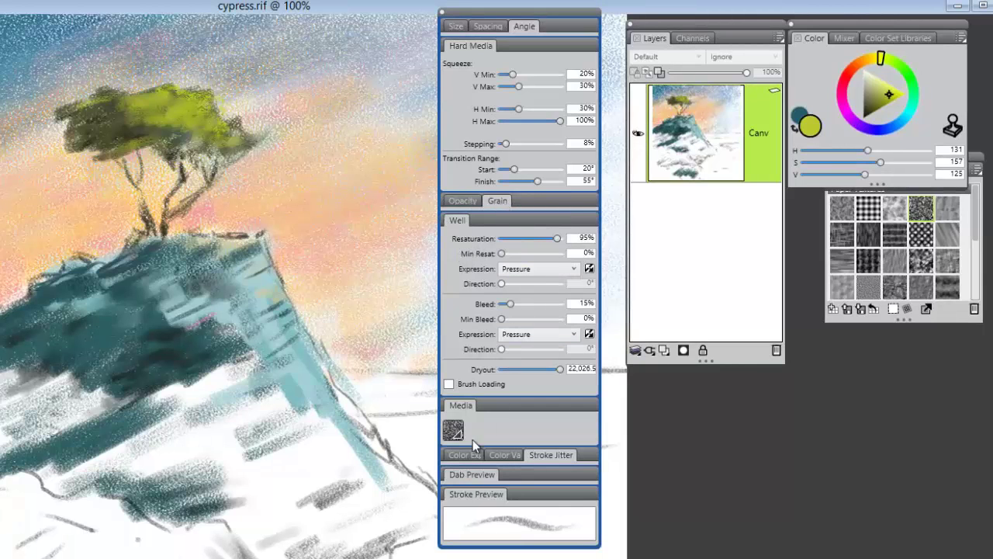
# Set the Real Hard Conte's stroke jitter to 2.97 and paint scattered yellow-green strokes across the middle of the cliff face.
pyautogui.click(546, 456)
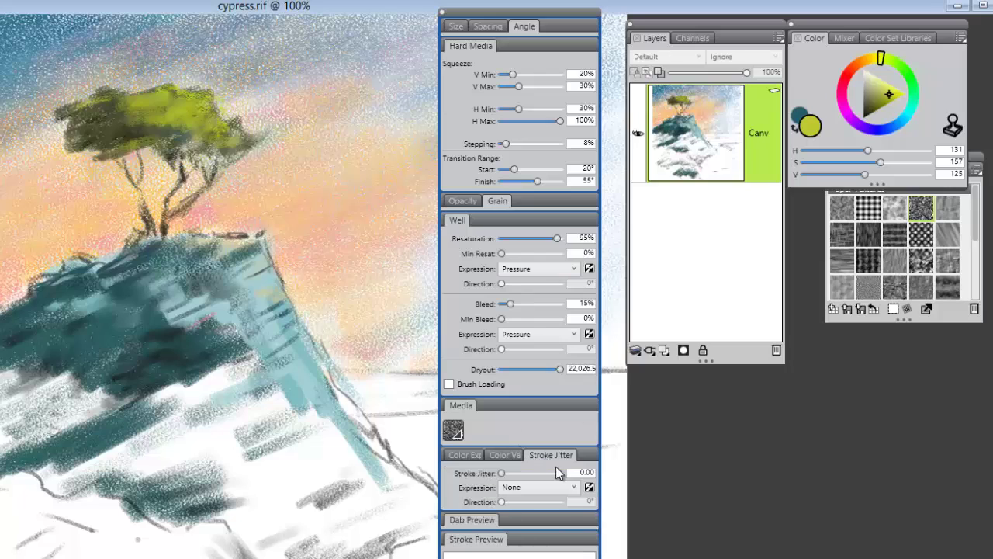
pyautogui.click(511, 473)
pyautogui.moveTo(549, 470); pyautogui.dragTo(550, 472)
pyautogui.moveTo(283, 466)
pyautogui.mouseDown()
pyautogui.moveTo(241, 468)
pyautogui.moveTo(227, 449)
pyautogui.mouseUp()
pyautogui.moveTo(221, 372)
pyautogui.mouseDown()
pyautogui.moveTo(140, 326)
pyautogui.moveTo(46, 350)
pyautogui.moveTo(272, 357)
pyautogui.moveTo(57, 354)
pyautogui.moveTo(186, 298)
pyautogui.moveTo(116, 248)
pyautogui.moveTo(78, 267)
pyautogui.mouseUp()
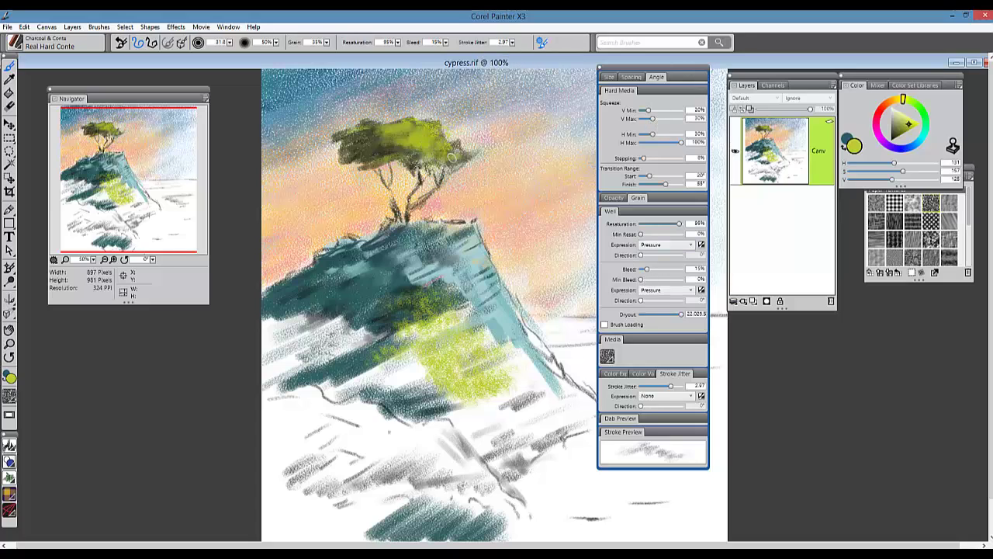
# Reduce the brush size to about 13, sample dark olive from the foliage, darken the tree's crown and add a small leaf clump beneath it.
pyautogui.press('[')
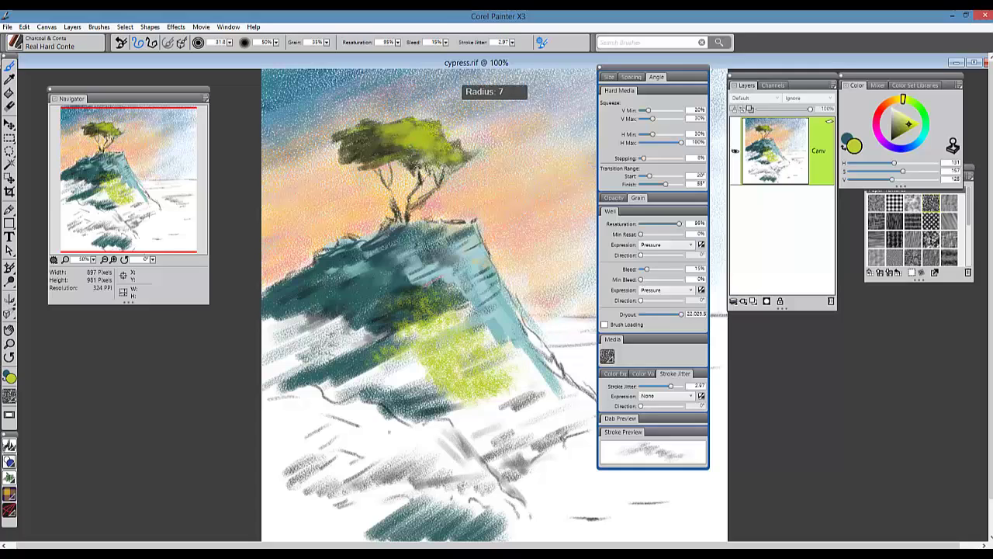
pyautogui.keyDown('alt'); pyautogui.click(372, 144); pyautogui.keyUp('alt')
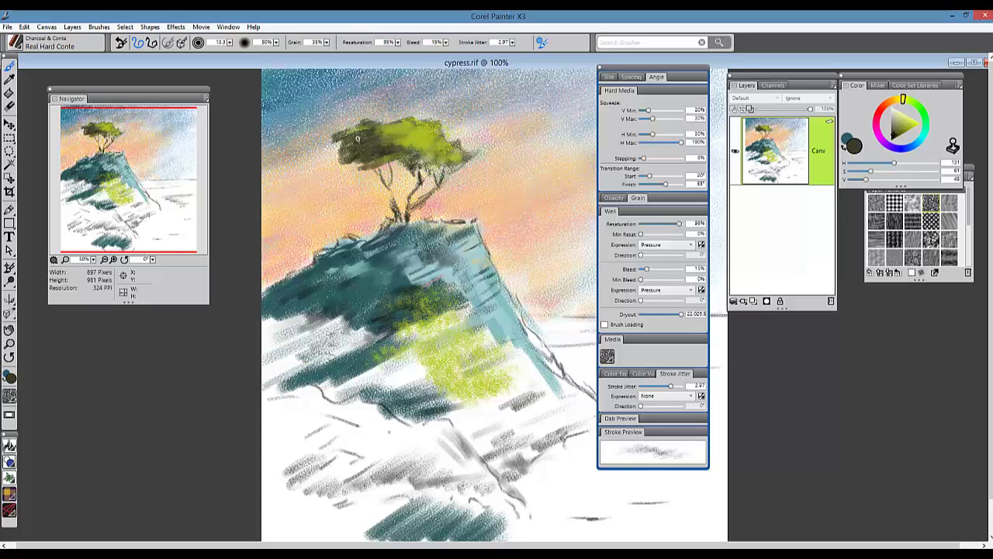
pyautogui.moveTo(357, 138)
pyautogui.mouseDown()
pyautogui.moveTo(392, 120)
pyautogui.moveTo(405, 124)
pyautogui.moveTo(389, 130)
pyautogui.moveTo(419, 140)
pyautogui.moveTo(428, 156)
pyautogui.moveTo(442, 155)
pyautogui.moveTo(434, 136)
pyautogui.moveTo(453, 165)
pyautogui.mouseUp()
pyautogui.press(']')
pyautogui.moveTo(403, 144)
pyautogui.mouseDown()
pyautogui.moveTo(429, 134)
pyautogui.moveTo(419, 143)
pyautogui.moveTo(413, 124)
pyautogui.moveTo(389, 141)
pyautogui.moveTo(398, 131)
pyautogui.moveTo(374, 131)
pyautogui.moveTo(397, 137)
pyautogui.moveTo(388, 145)
pyautogui.moveTo(398, 151)
pyautogui.moveTo(352, 161)
pyautogui.mouseUp()
pyautogui.moveTo(420, 161); pyautogui.dragTo(428, 147)
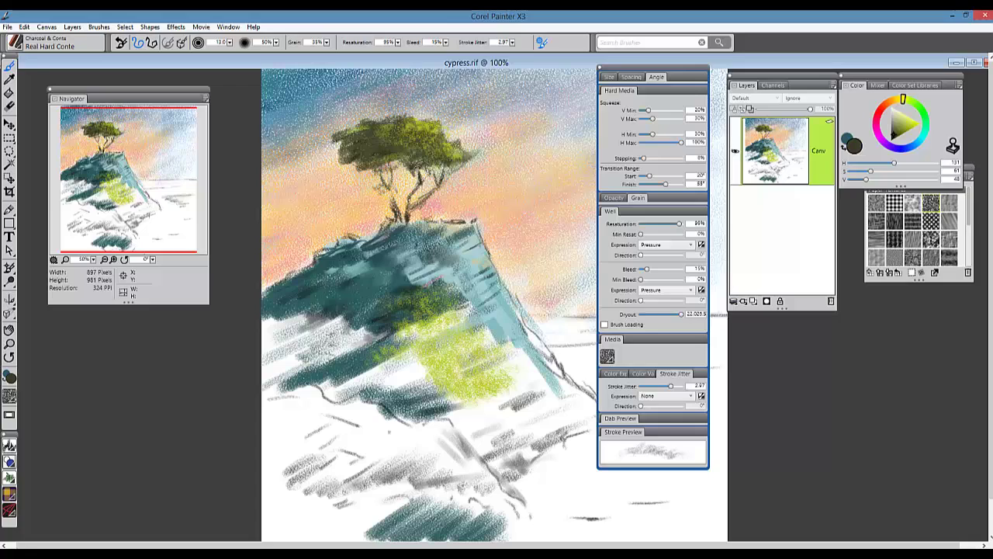
pyautogui.moveTo(359, 194)
pyautogui.mouseDown()
pyautogui.moveTo(394, 178)
pyautogui.moveTo(361, 177)
pyautogui.moveTo(373, 171)
pyautogui.mouseUp()
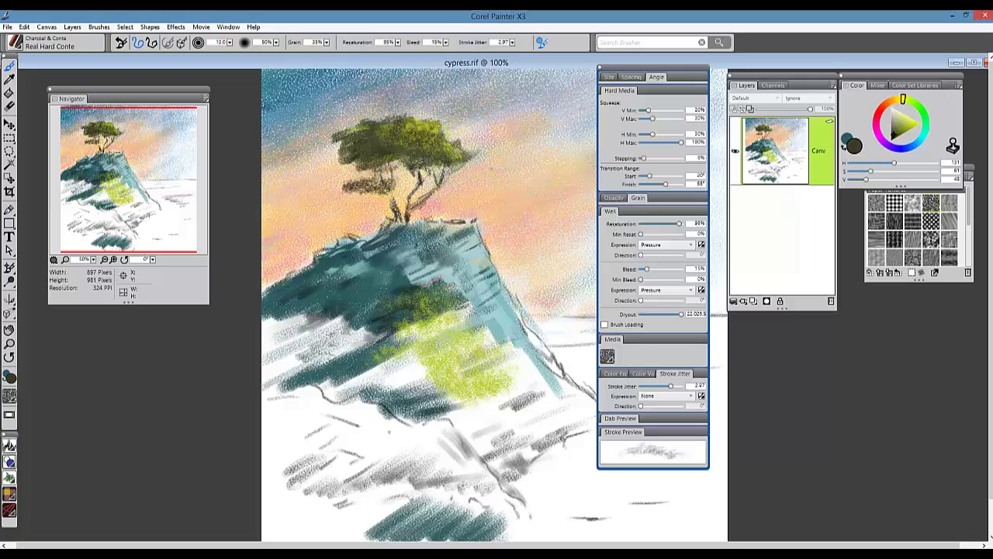
pyautogui.keyDown('alt'); pyautogui.click(431, 126); pyautogui.keyUp('alt')
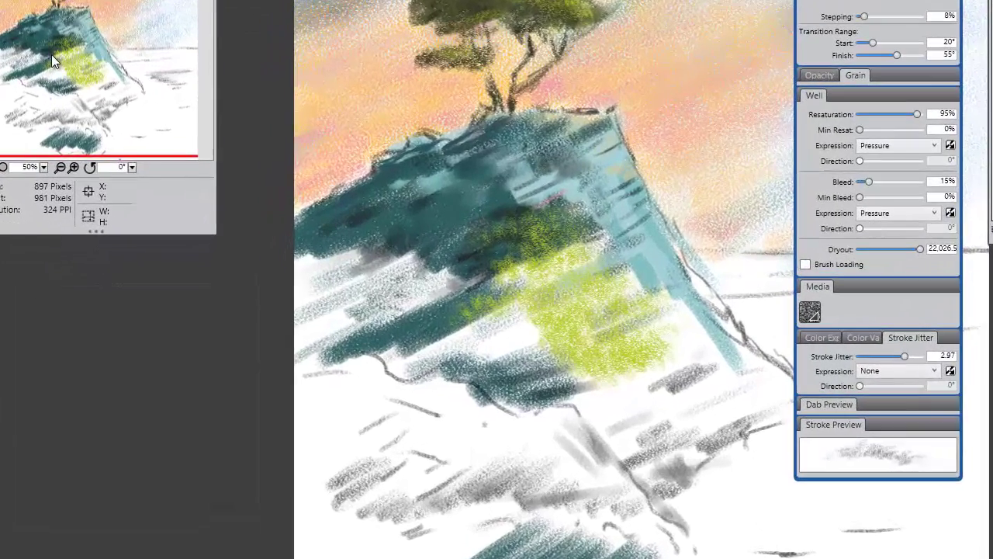